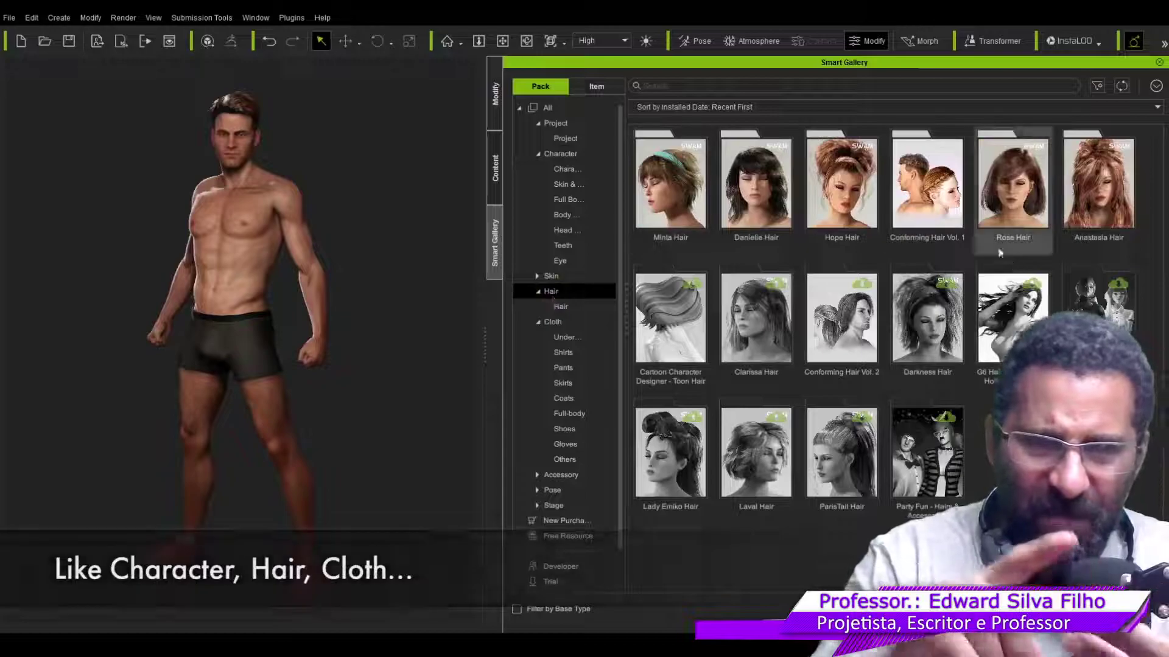
Browse the cloth packs in the Smart Gallery and open one of the fantasy armor packs
left_click(552, 322)
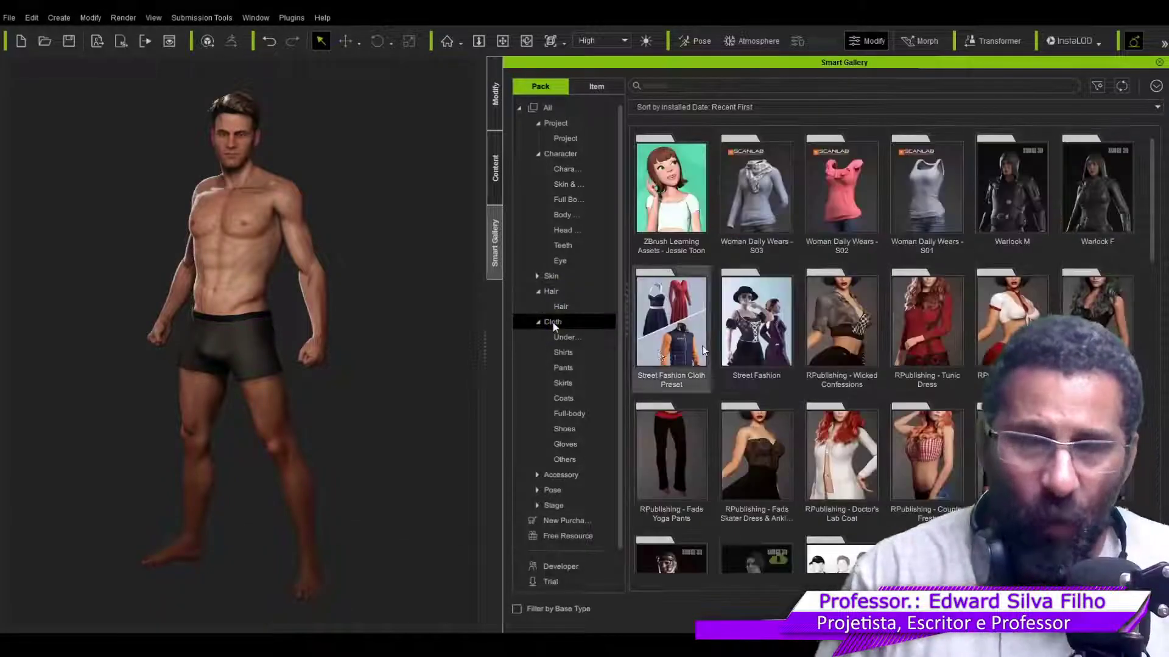
left_click_drag(1156, 200, 1153, 360)
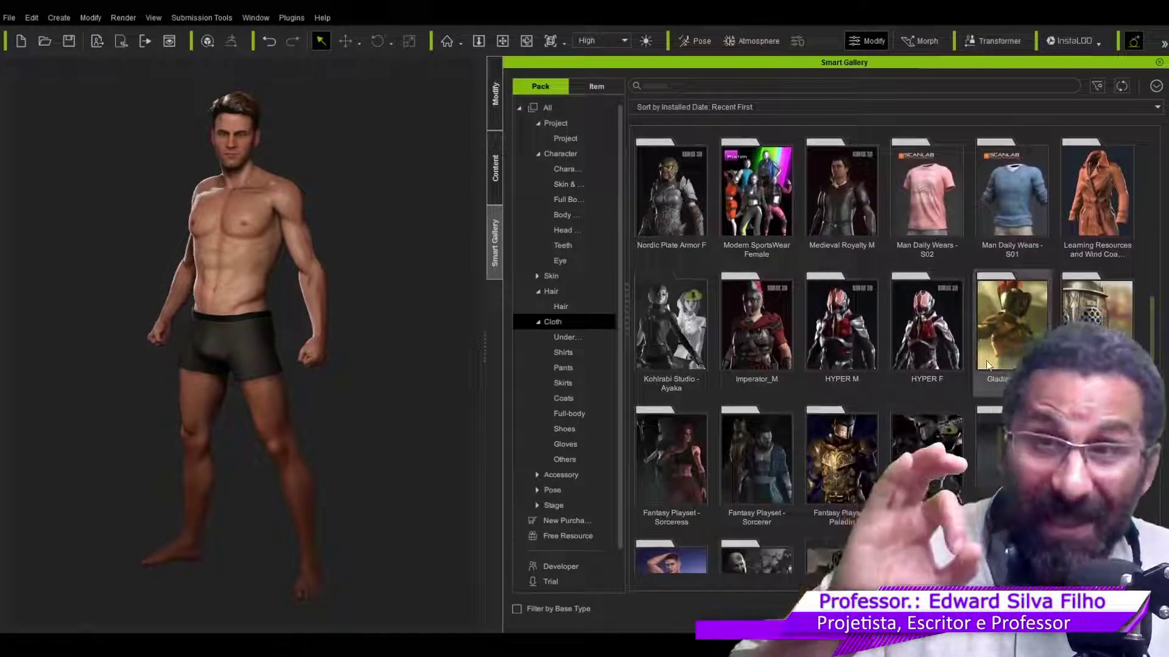
double_click(929, 425)
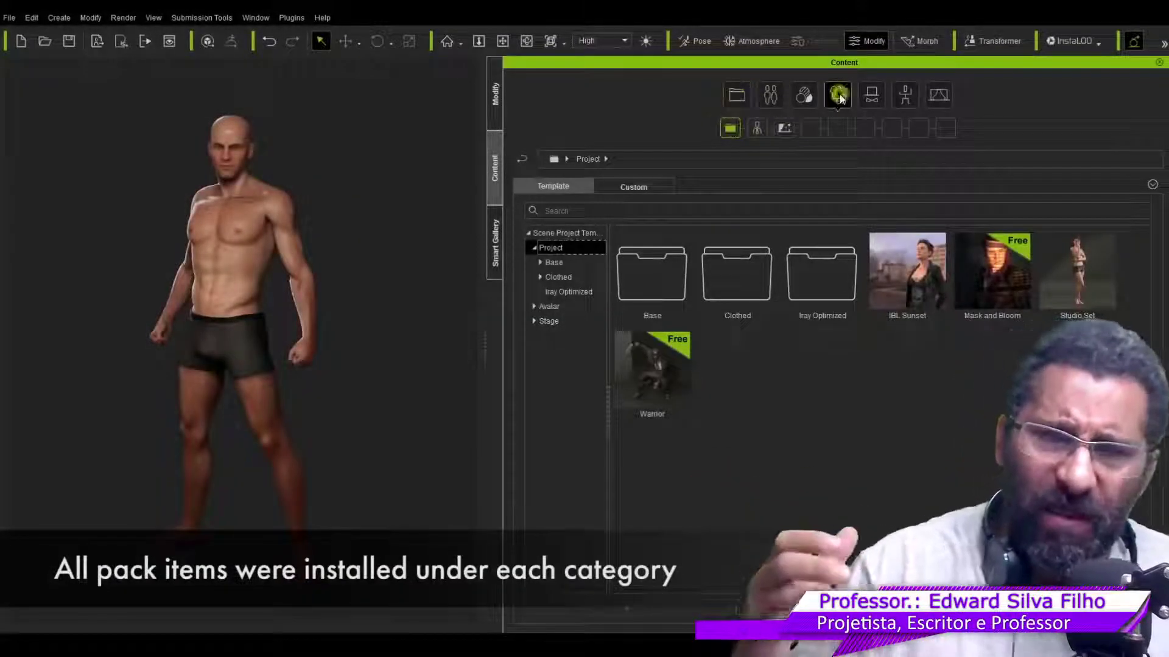
Dress the bald male character in Dark_Chainmail_Shirt_A from the Playset - Darksider shirts
left_click(838, 95)
left_click(758, 129)
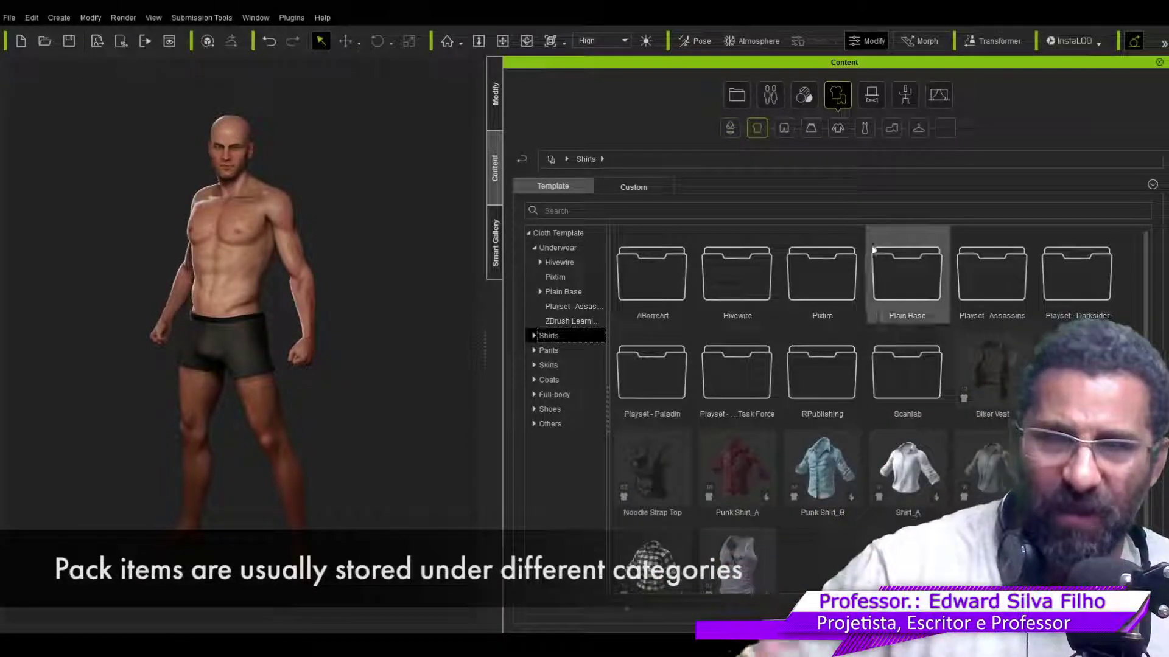
double_click(1076, 274)
left_click_drag(739, 275, 237, 273)
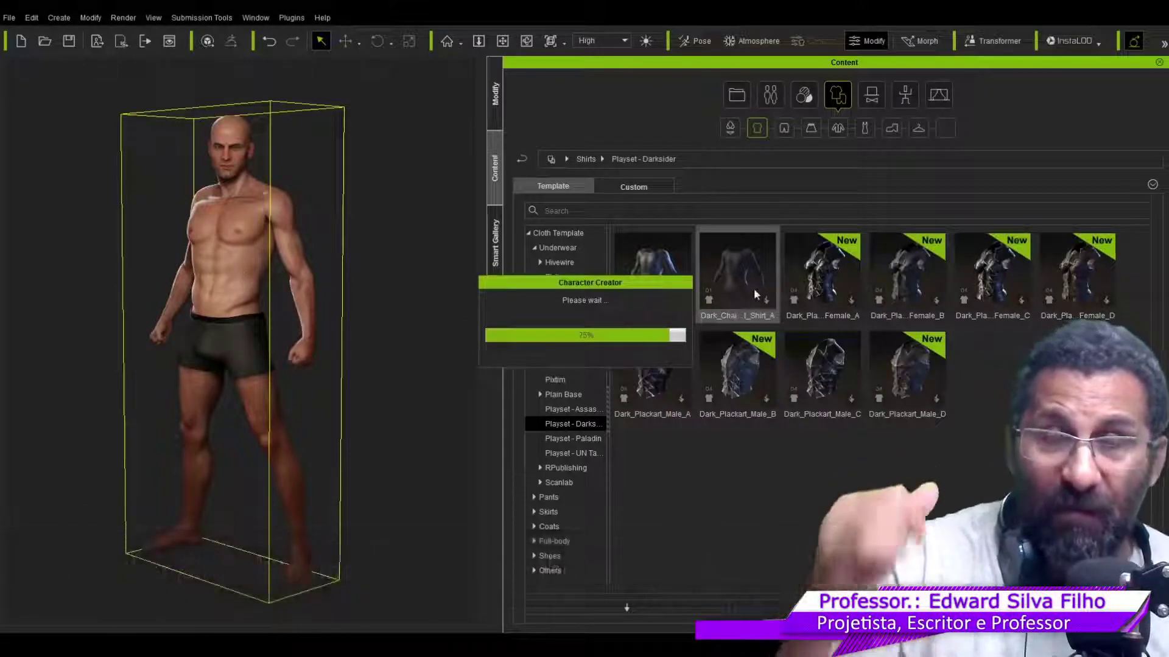
Add Dark_Trouser from the Playset - Darksider pants to the character
left_click(784, 129)
double_click(1090, 280)
left_click_drag(384, 391, 263, 401)
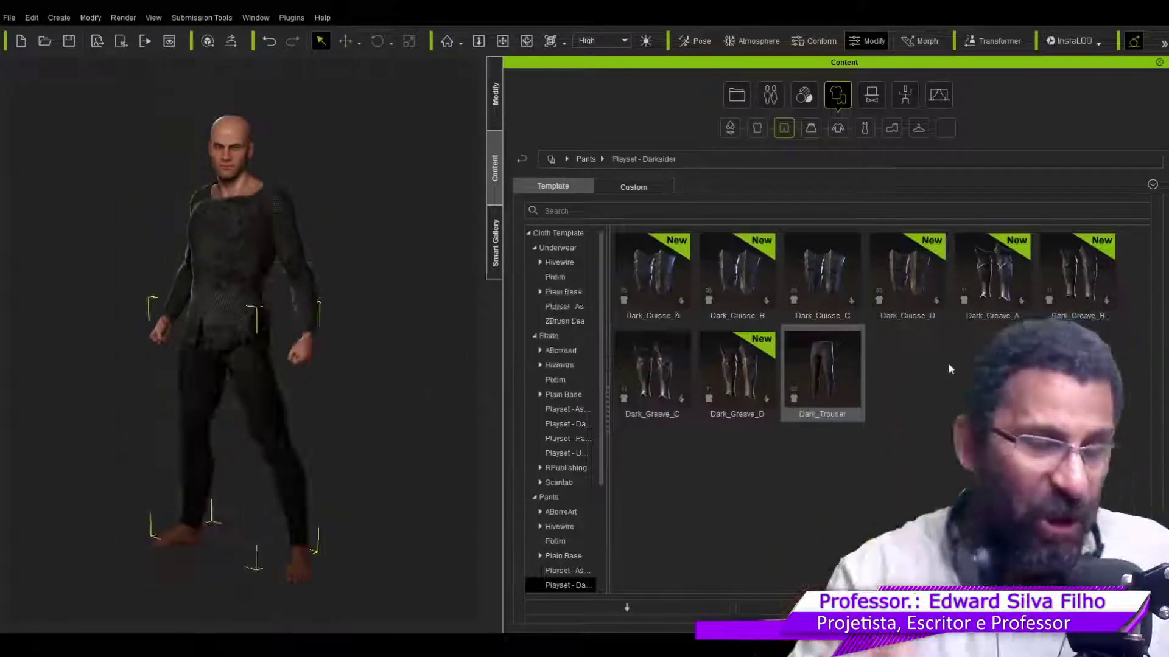
Put the Dark_Plackart_Male_C chest armor from the Playset - Darksider shirts on the character
left_click(757, 128)
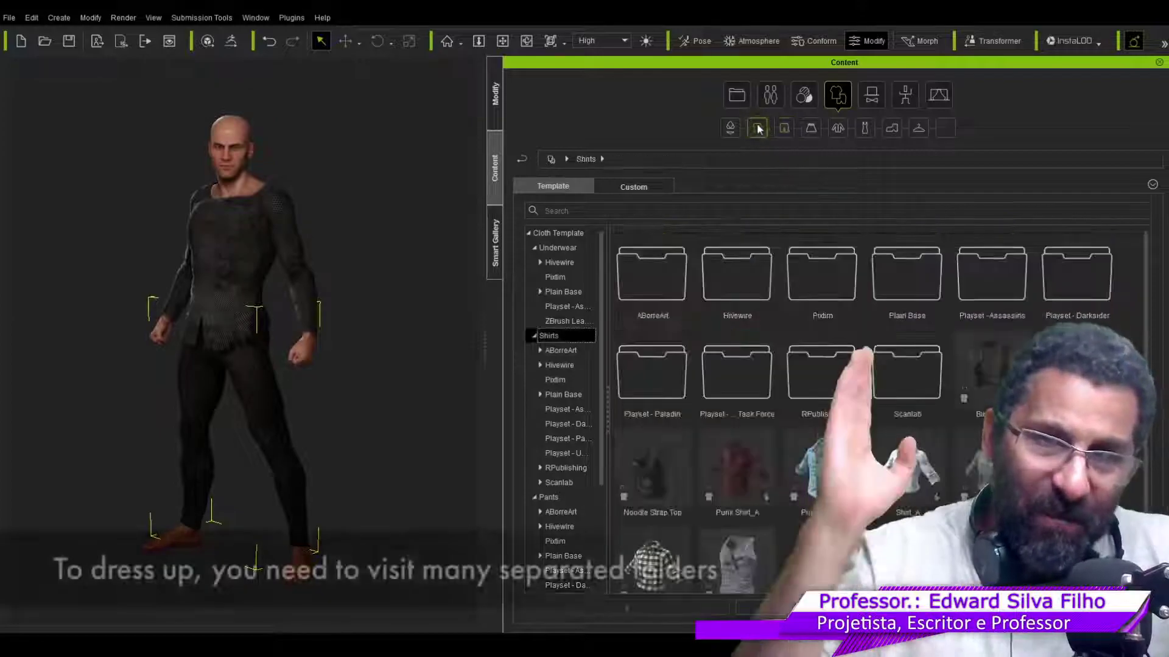
double_click(1064, 283)
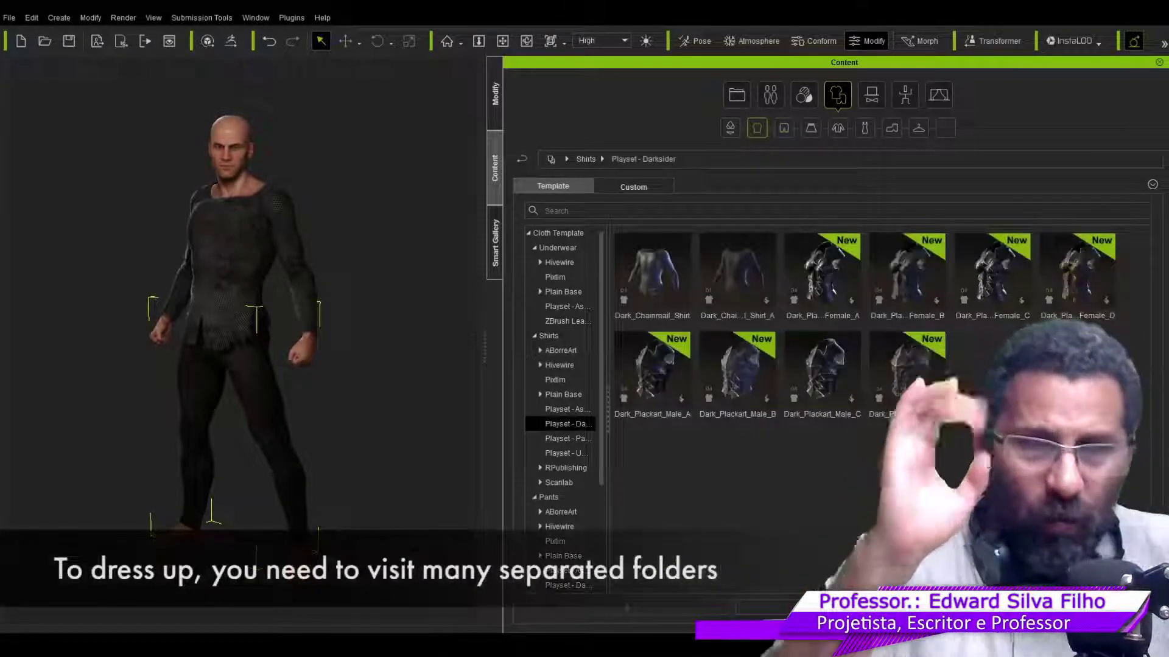
left_click_drag(822, 372, 238, 299)
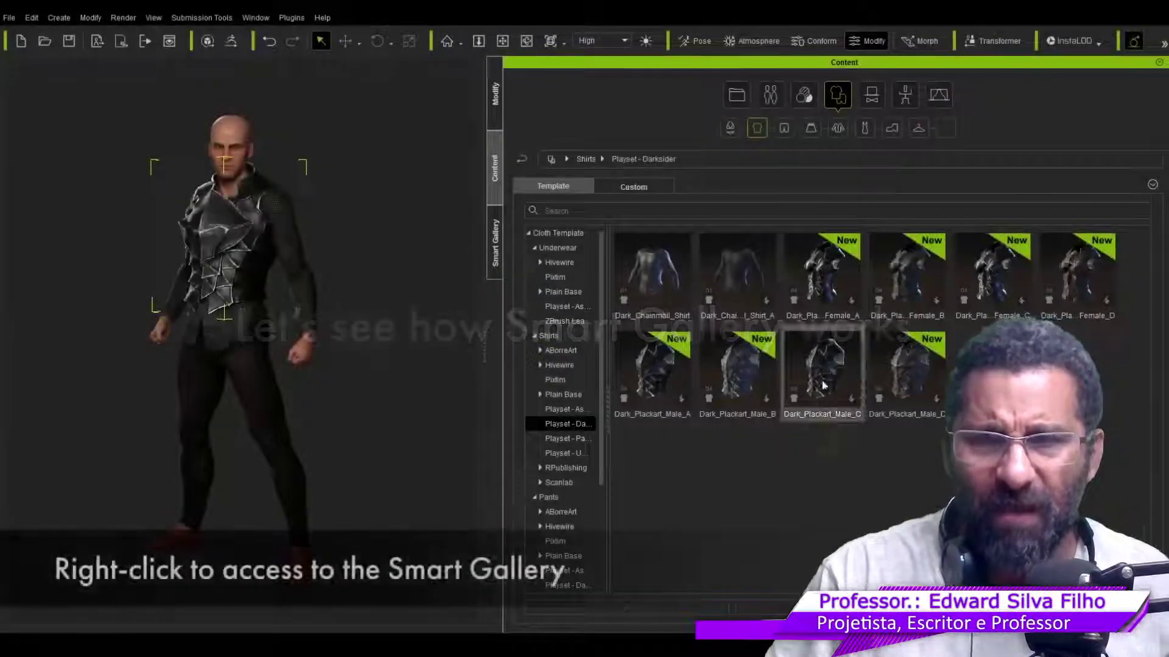
Show Dark_Plackart_Male_C in the Smart Gallery and browse the other items of its pack
right_click(820, 367)
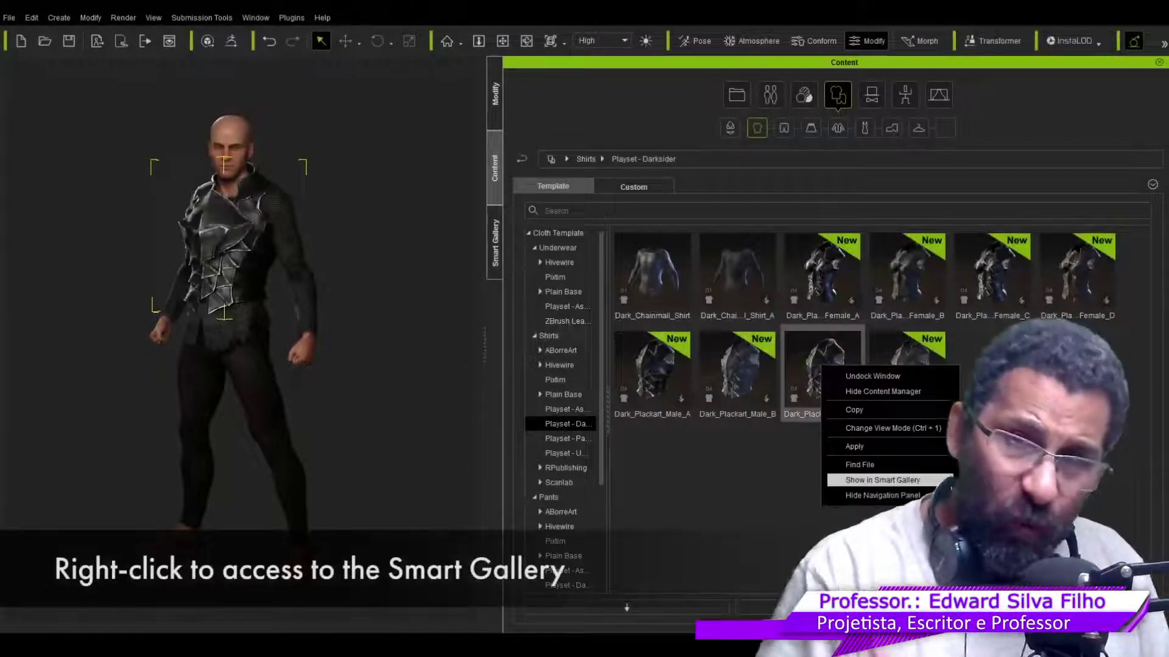
left_click(882, 480)
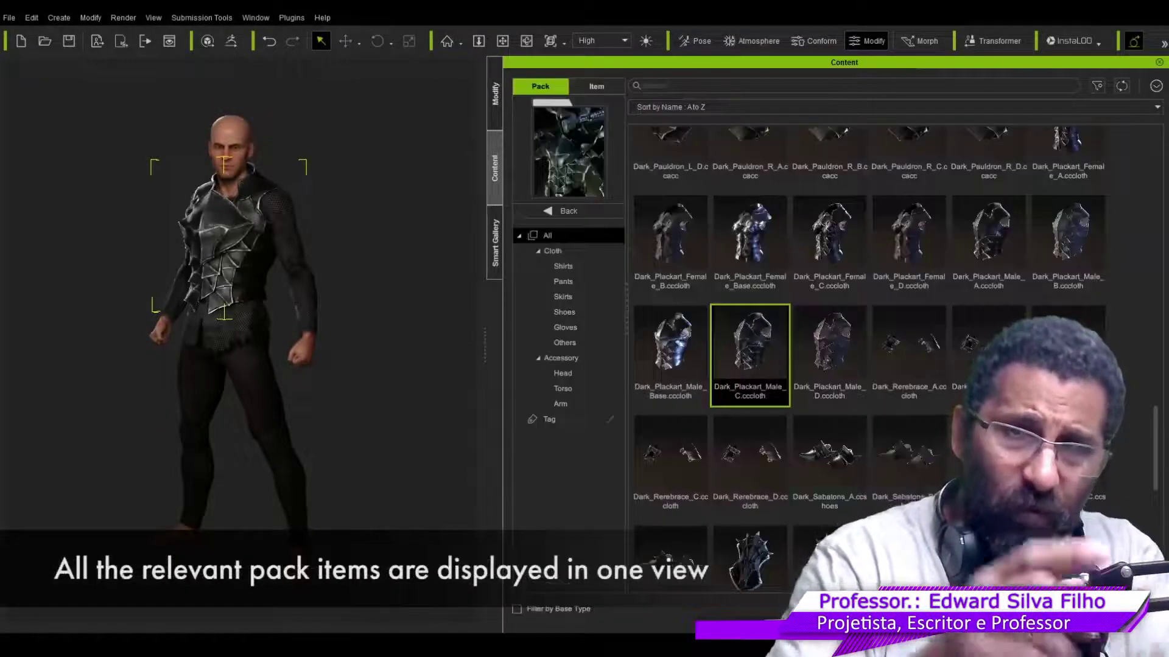
left_click_drag(1158, 441, 1165, 152)
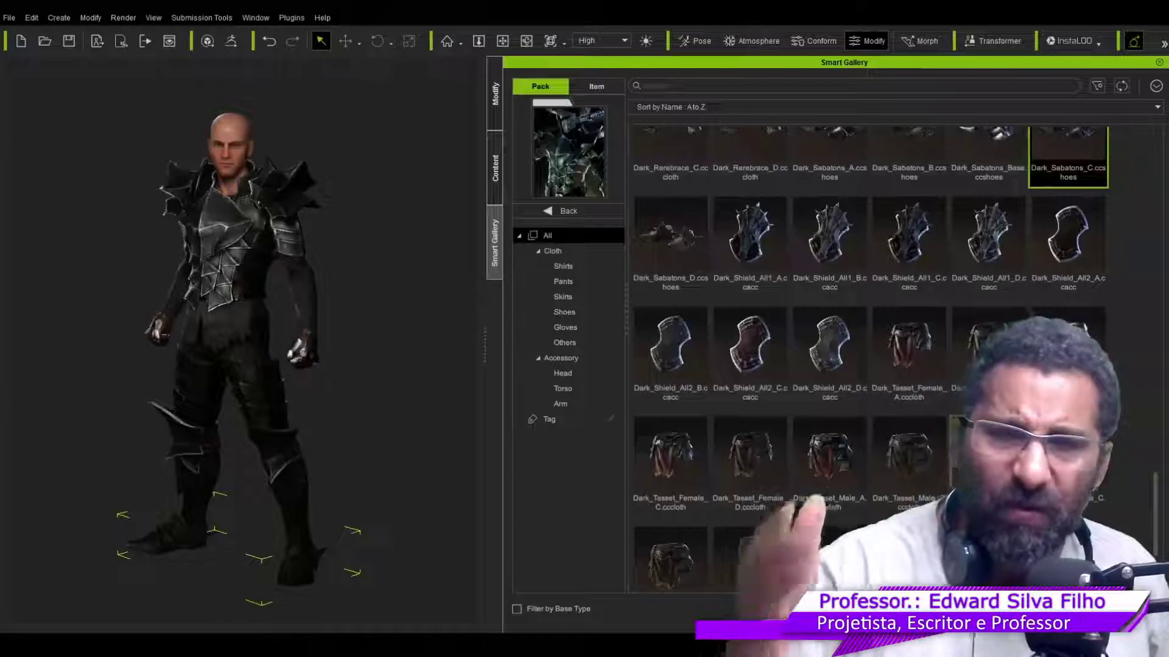
Add Dark_Tasset_Male_C and a pair of Dark_Vambrace forearm guards to the character
left_click_drag(1068, 454, 235, 379)
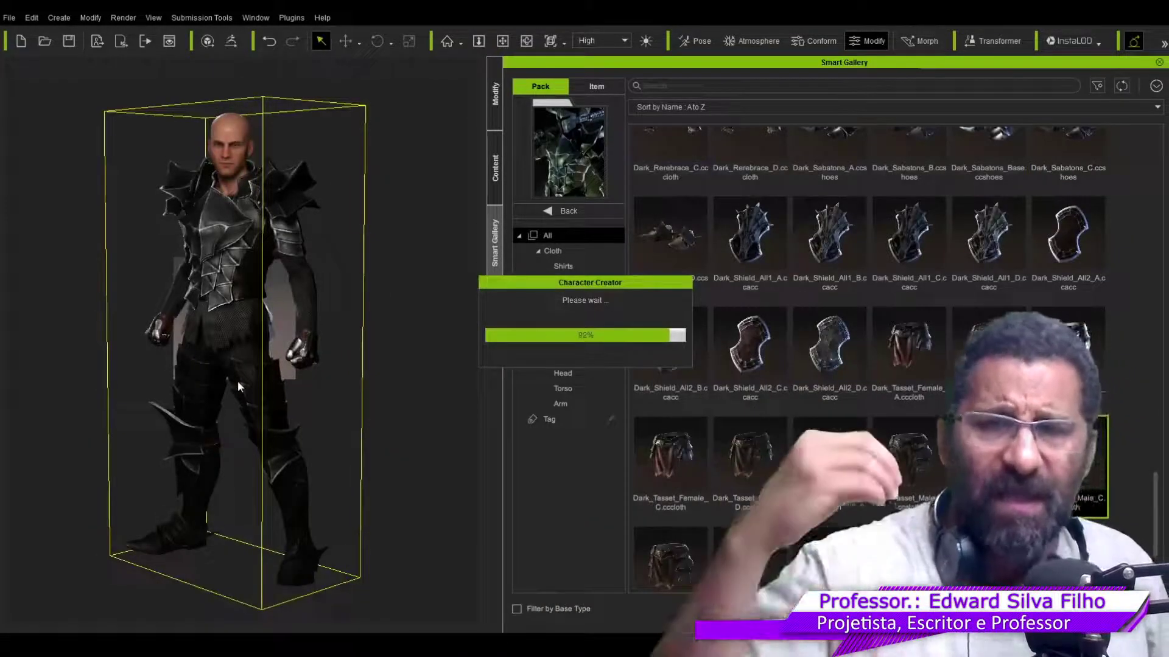
scroll(1135, 534, "down", 2)
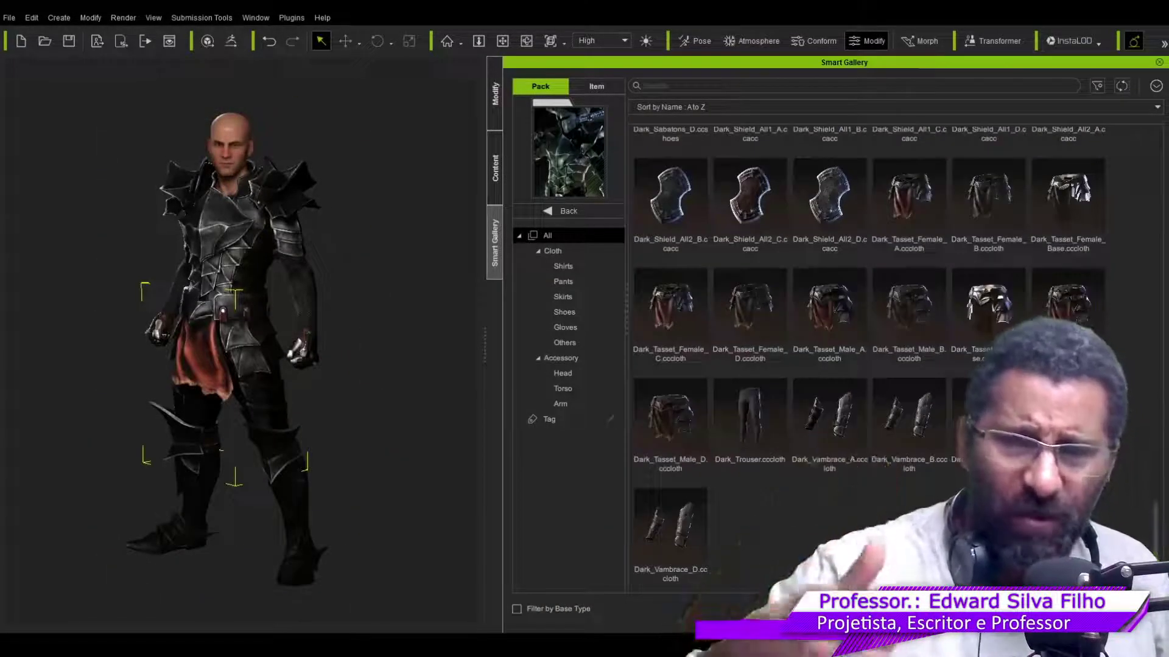
left_click_drag(988, 417, 213, 353)
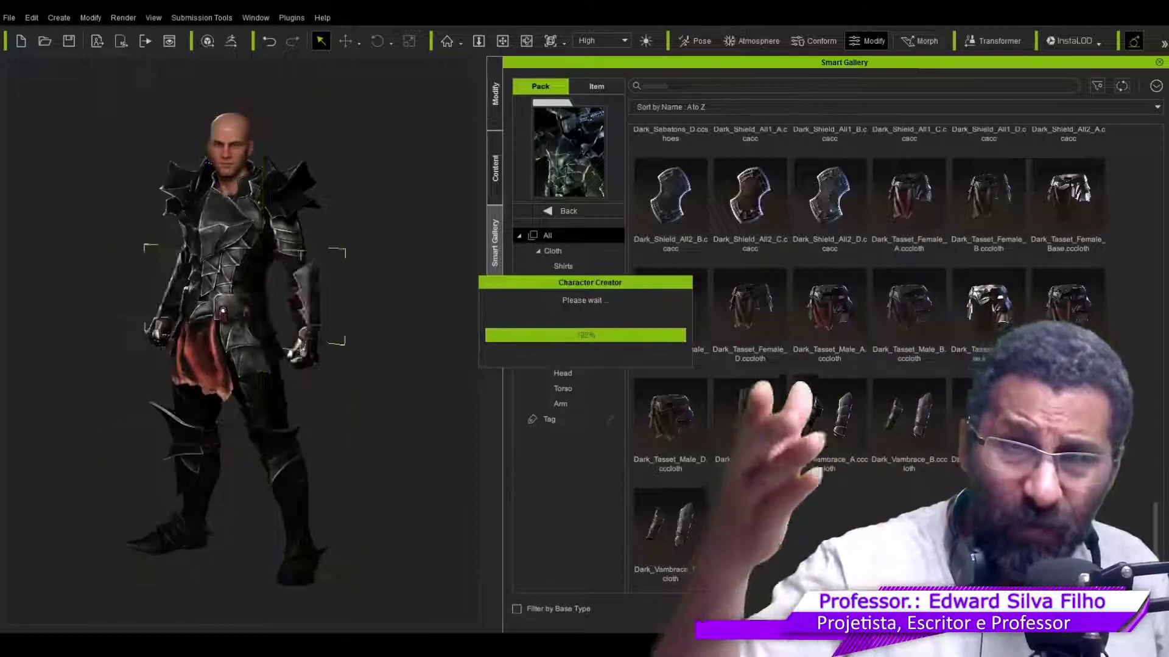
Apply a Dark_Helmet_Deco face guard from the pack's Head accessories and look through its Torso and Arm accessories
left_click(557, 251)
left_click(566, 359)
left_click(567, 374)
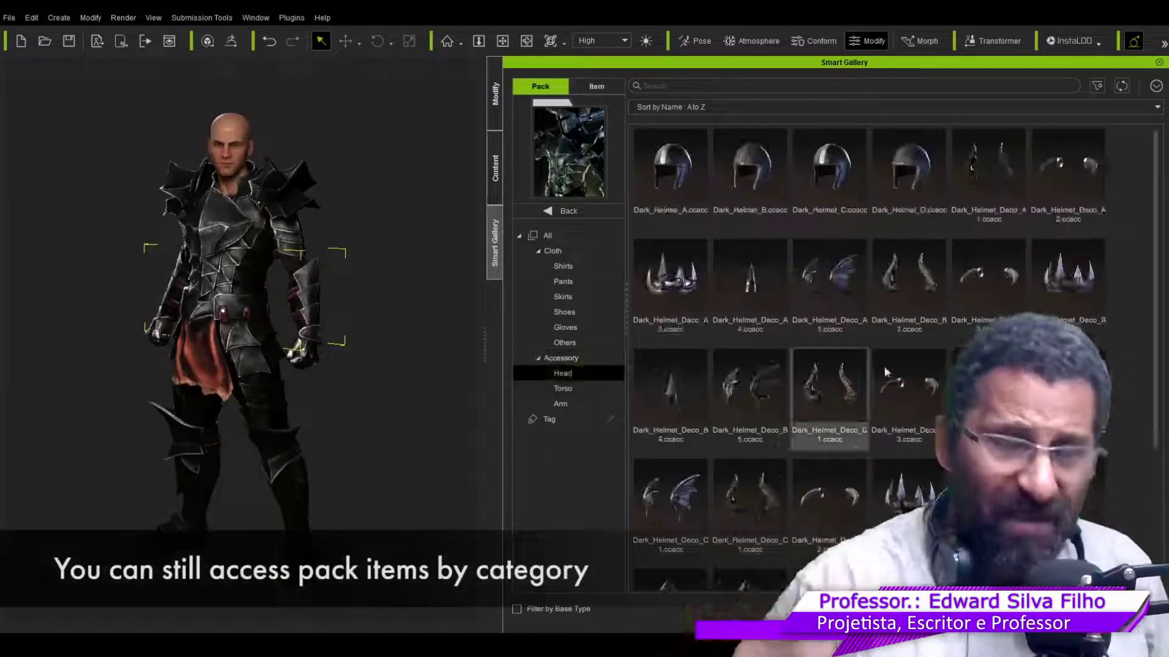
mouse_move(1159, 282)
left_mouse_down()
mouse_move(1158, 328)
mouse_move(1159, 303)
left_mouse_up()
double_click(988, 365)
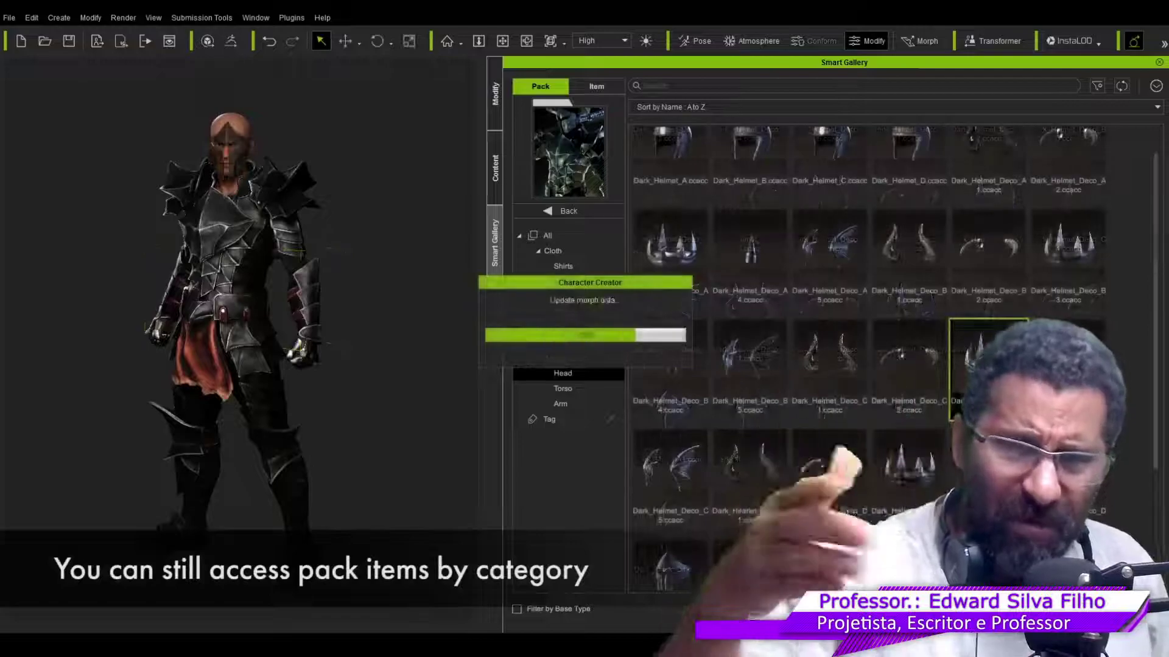
left_click(560, 390)
left_click(561, 405)
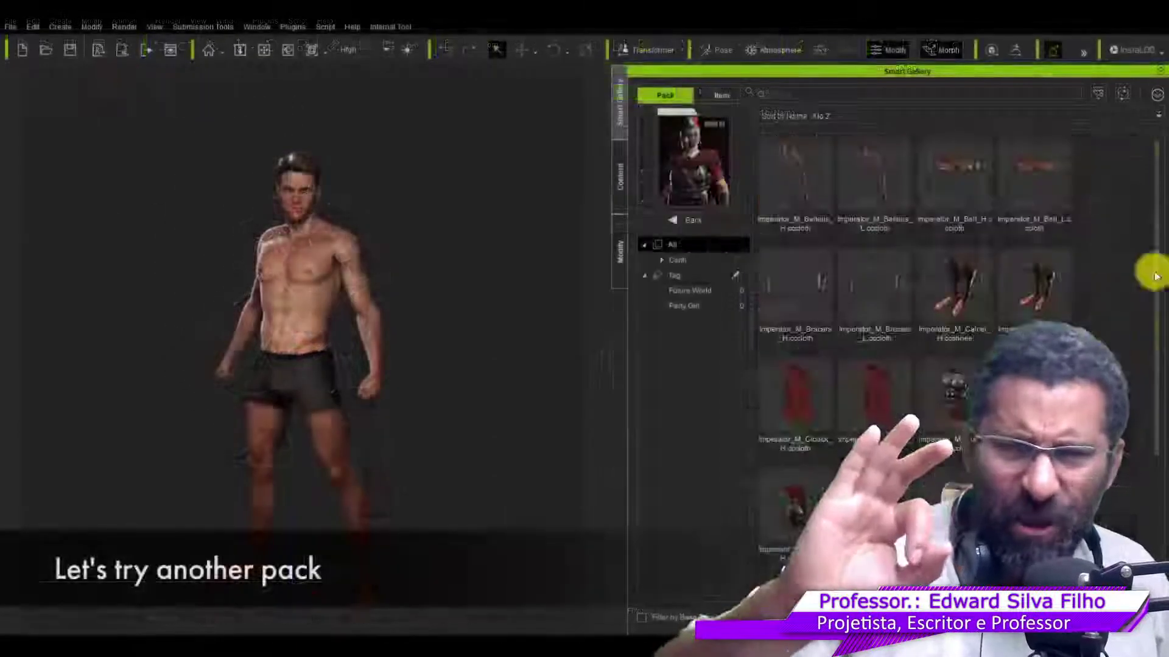
Dress the undressed male character in Imperator_M_Pants_L from the Imperator_M pack
scroll(1136, 243, "up", 2)
left_click(695, 278)
left_click_drag(875, 179, 316, 328)
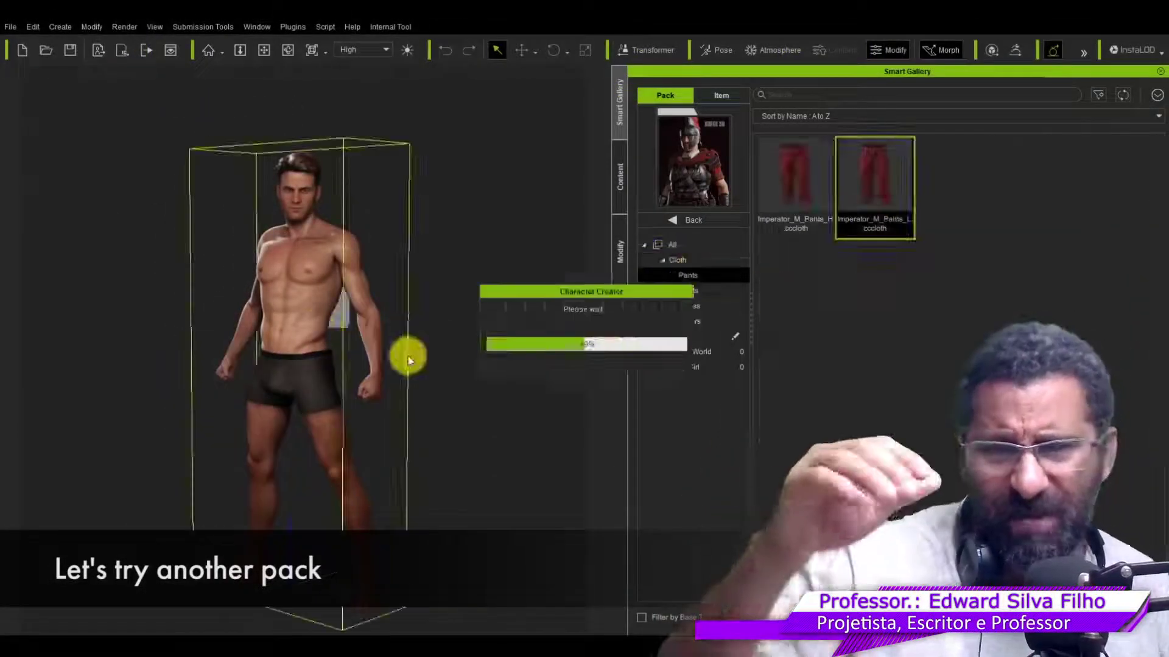
Put Imperator_M_Tunic_L, Imperator_M_Cuirass_L and the pack's shoes on the character
left_click(688, 291)
left_click_drag(1034, 180, 341, 307)
left_click_drag(874, 177, 485, 319)
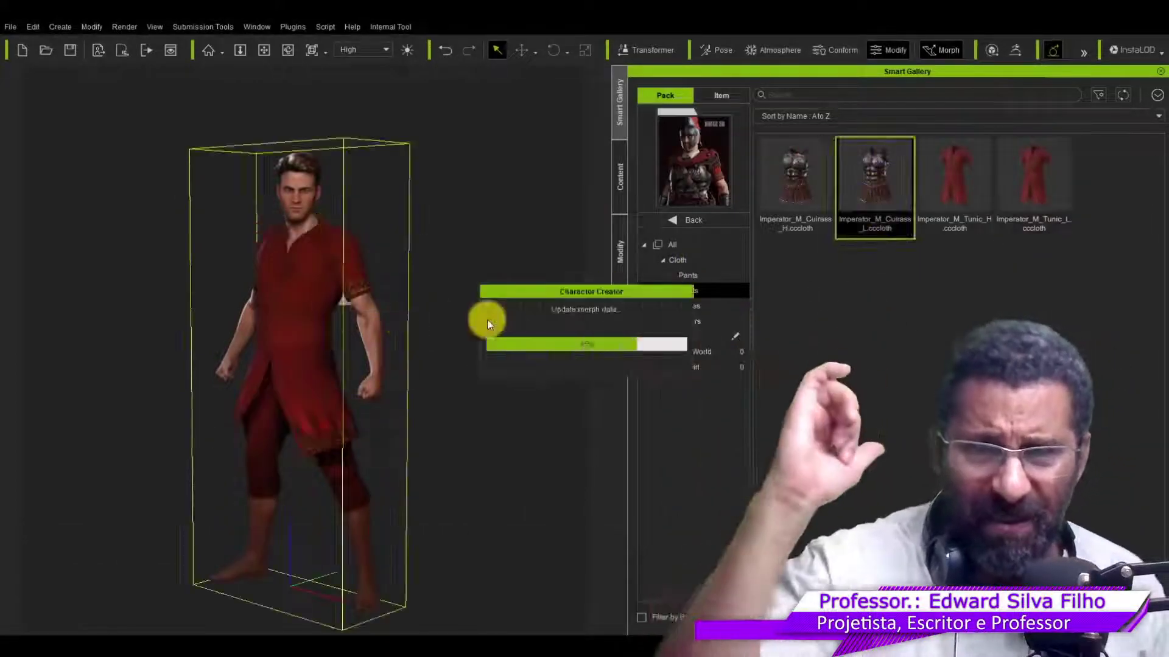
left_click(689, 305)
left_click_drag(874, 177, 454, 457)
Equip the character with Imperator_M_Balteus_L, Imperator_M_Belt_L and Imperator_M_Bracers_L from the pack's other cloth items
left_click(689, 320)
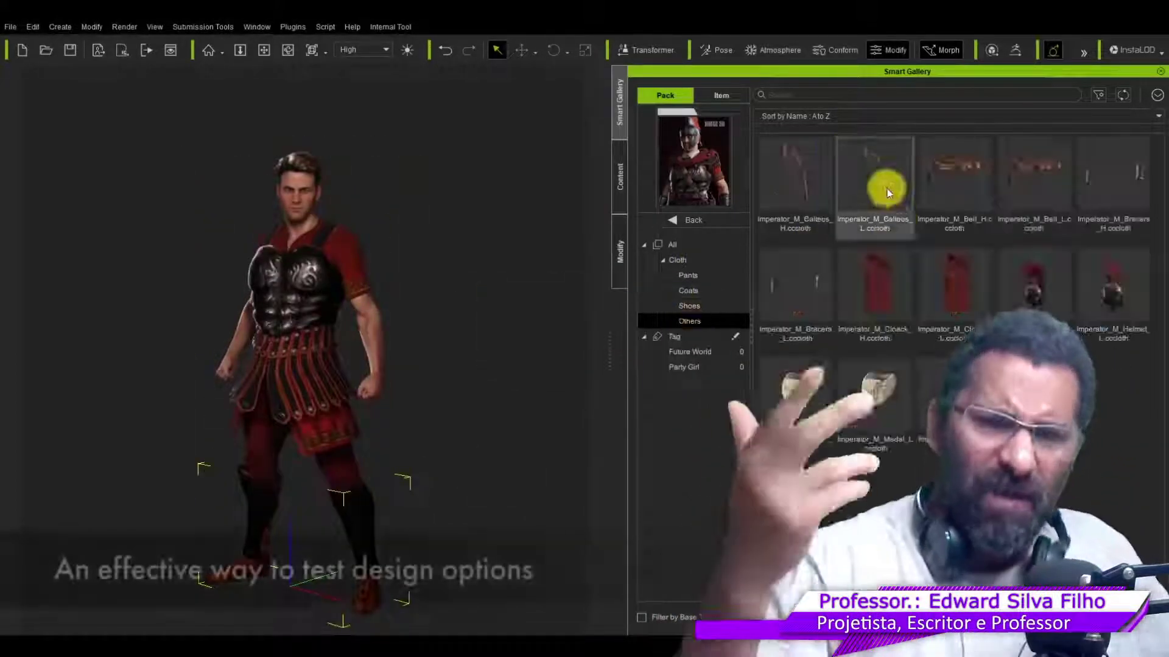
left_click(692, 319)
left_click_drag(866, 199, 415, 348)
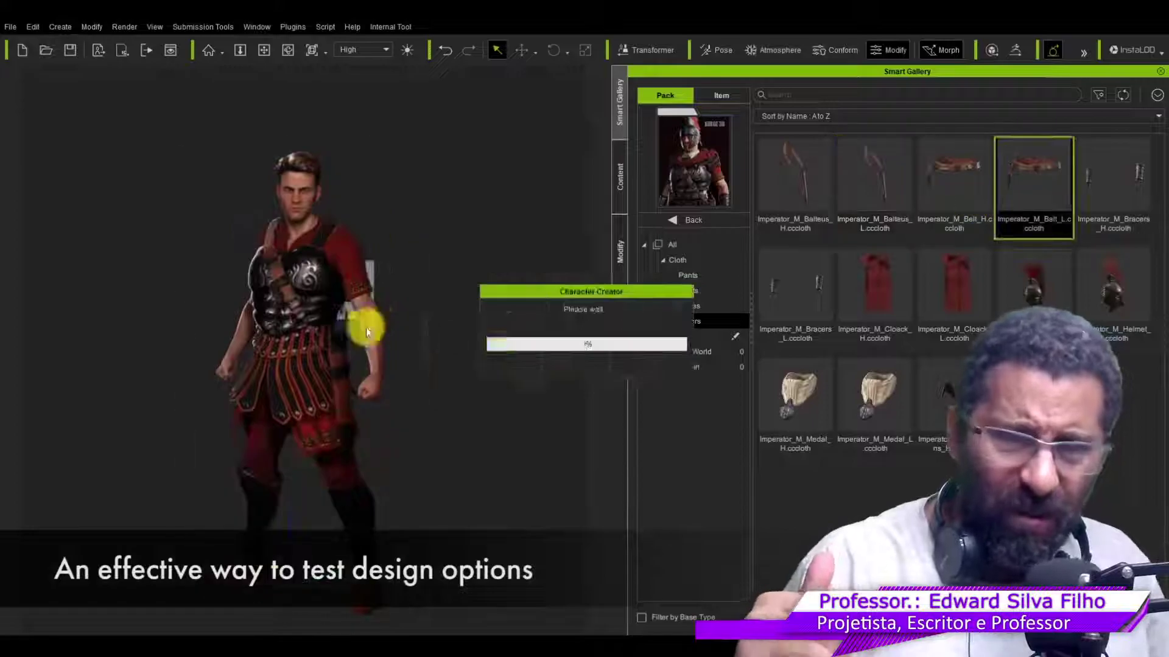
left_click_drag(794, 286, 432, 335)
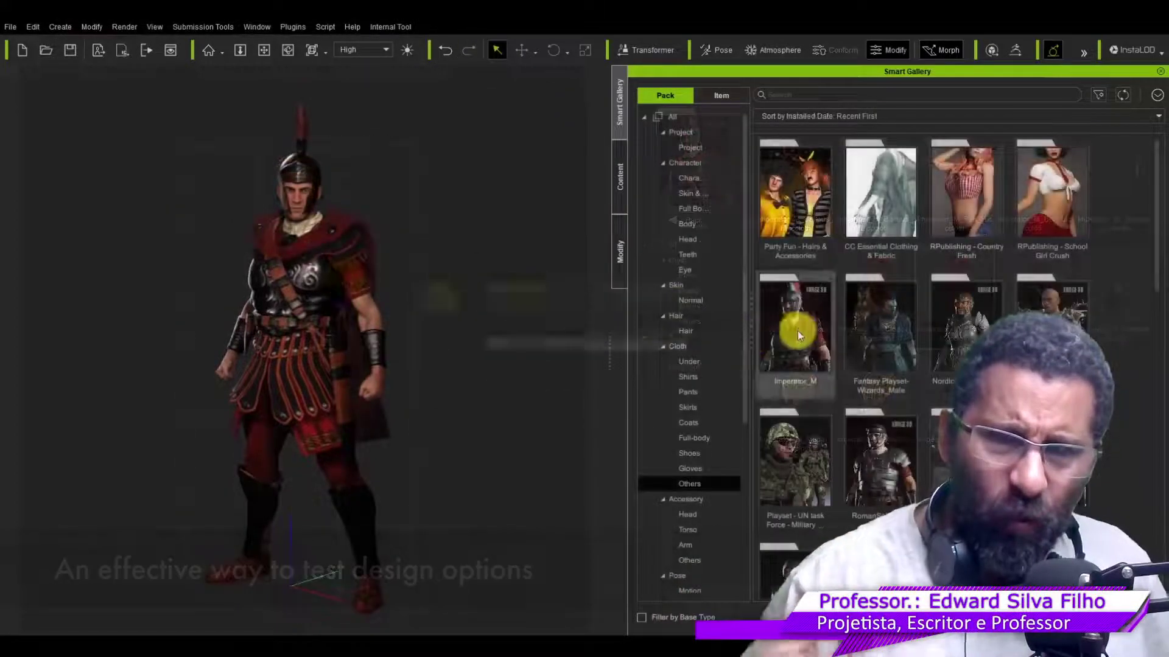
View the Imperator_M pack's product page in the Content Store and look through its enlarged preview images
right_click(797, 331)
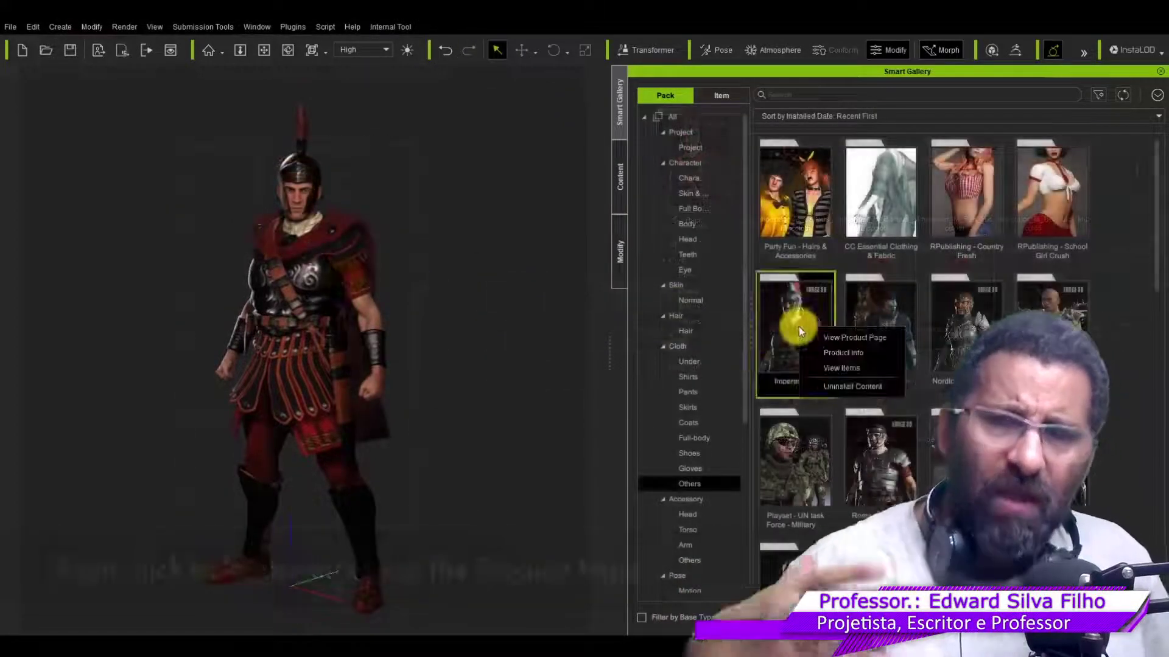
left_click(841, 335)
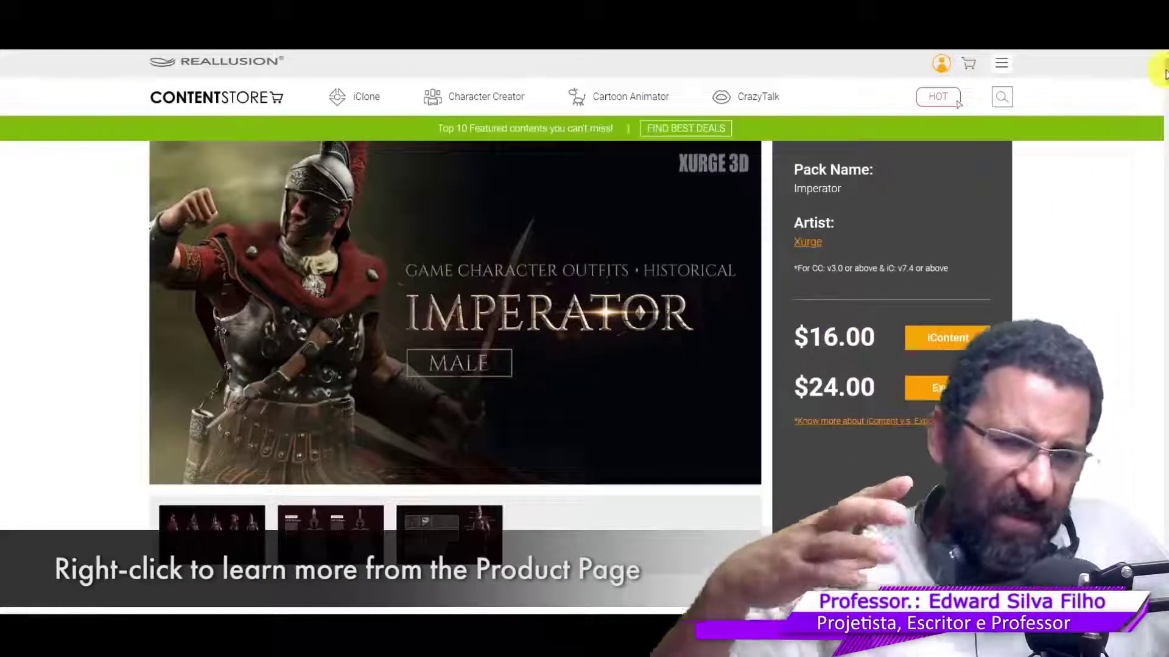
left_click_drag(1158, 73, 1097, 87)
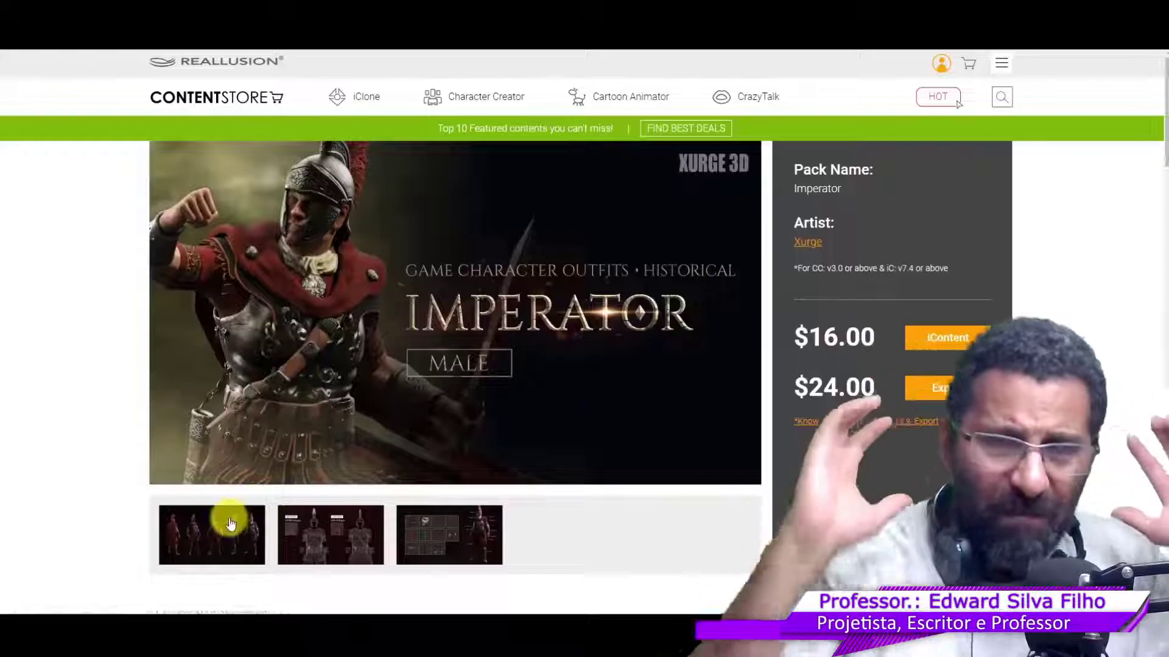
left_click(230, 523)
left_click(1154, 339)
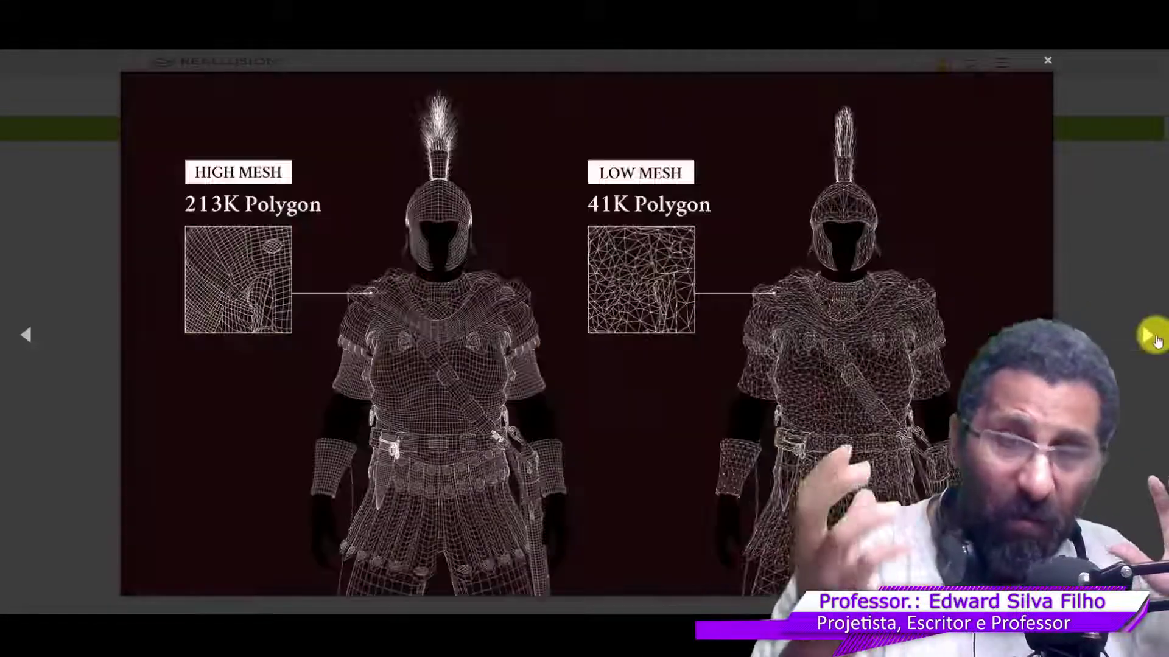
left_click(1154, 338)
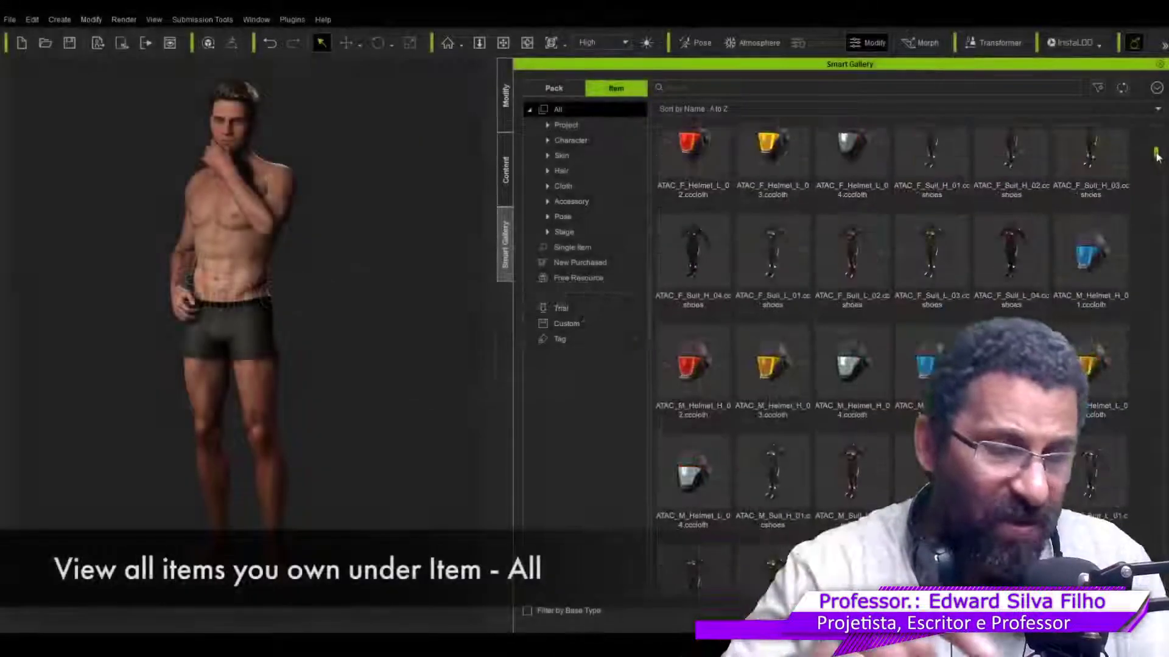
Browse all owned individual items in the Smart Gallery, narrowing them to Cloth and its Pants category
left_click_drag(1155, 156, 1161, 192)
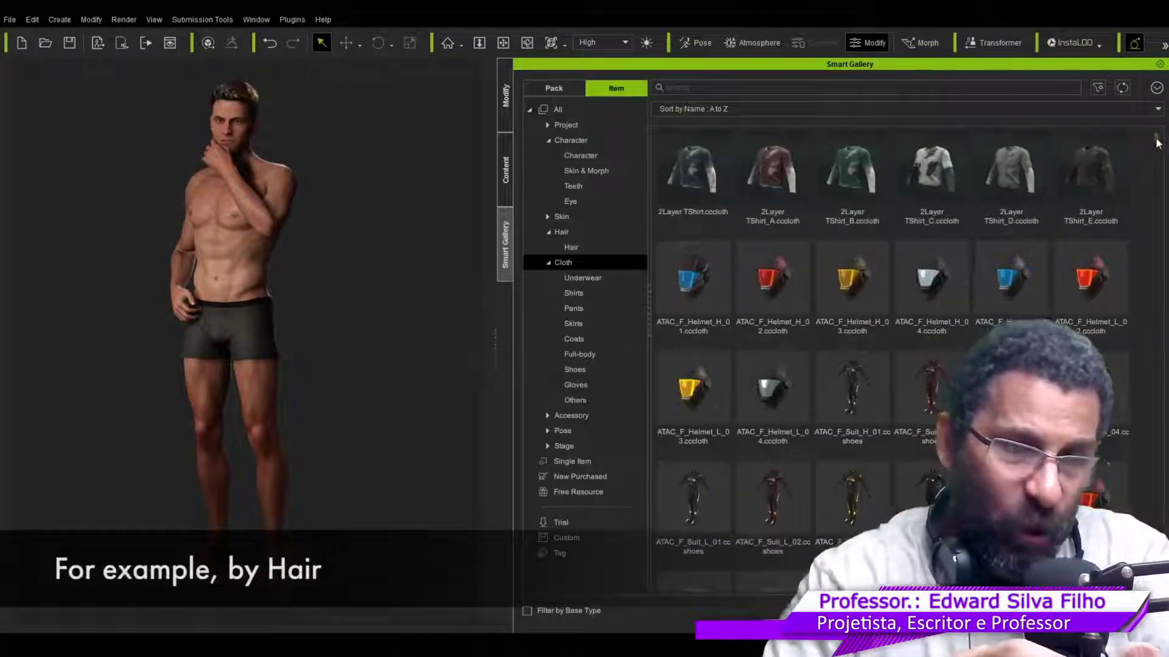
left_click_drag(1157, 143, 1159, 198)
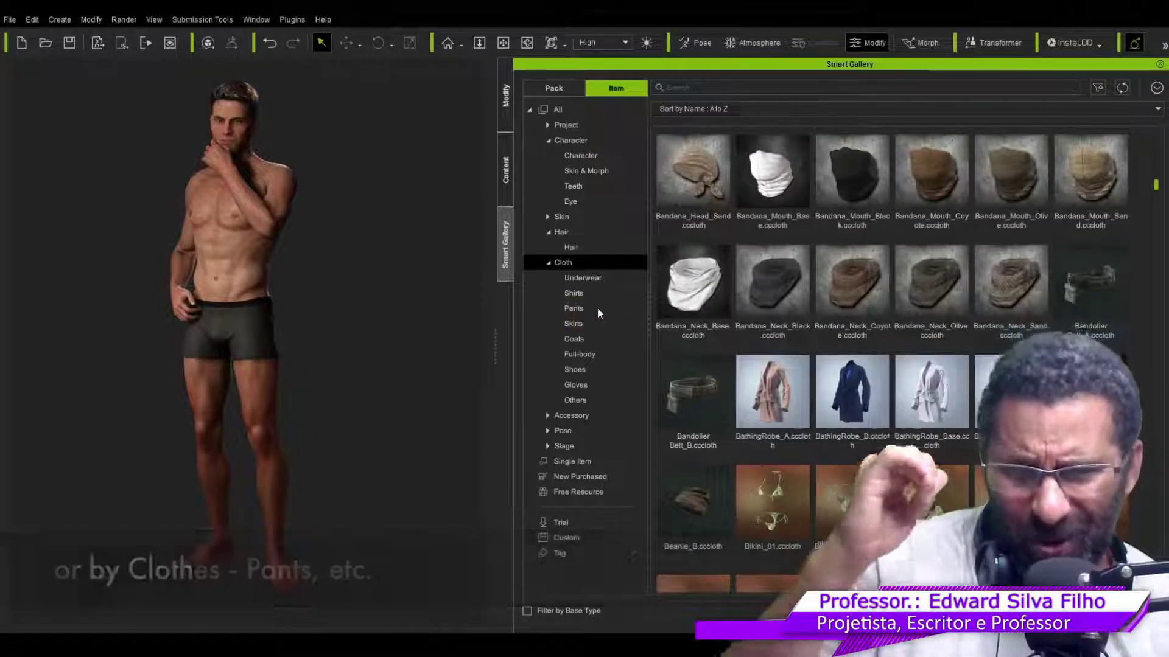
left_click(596, 310)
left_click_drag(1156, 167, 1136, 302)
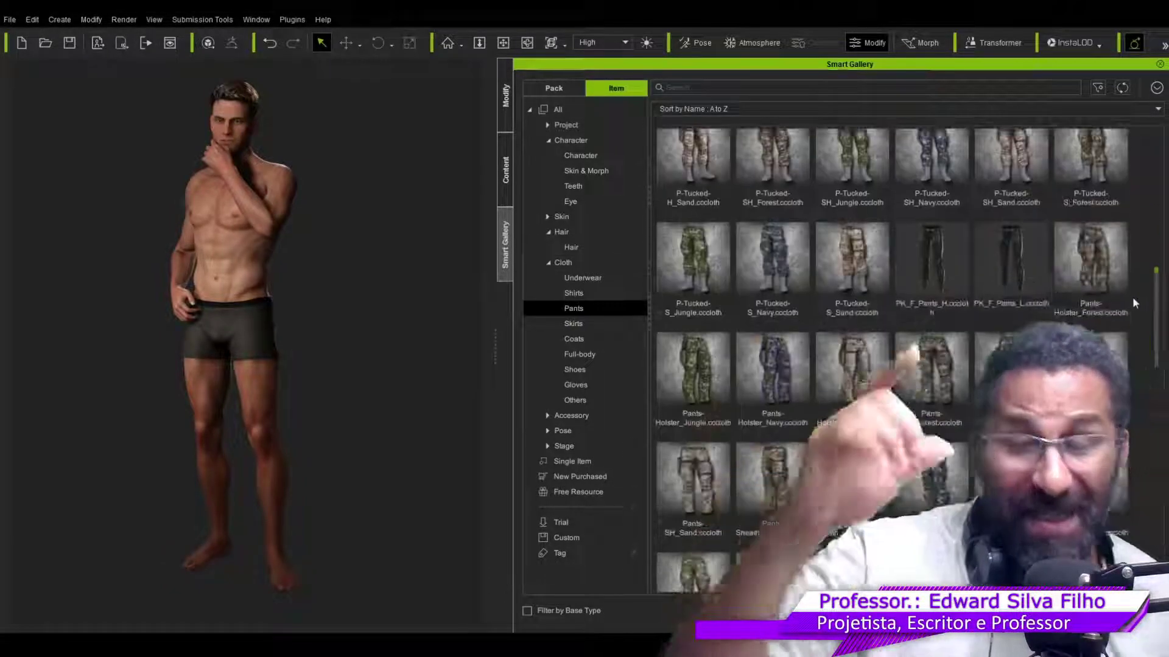
Search all items for the author Xurge and view the product info of HYPER_F_Suit_L_02
left_click(556, 109)
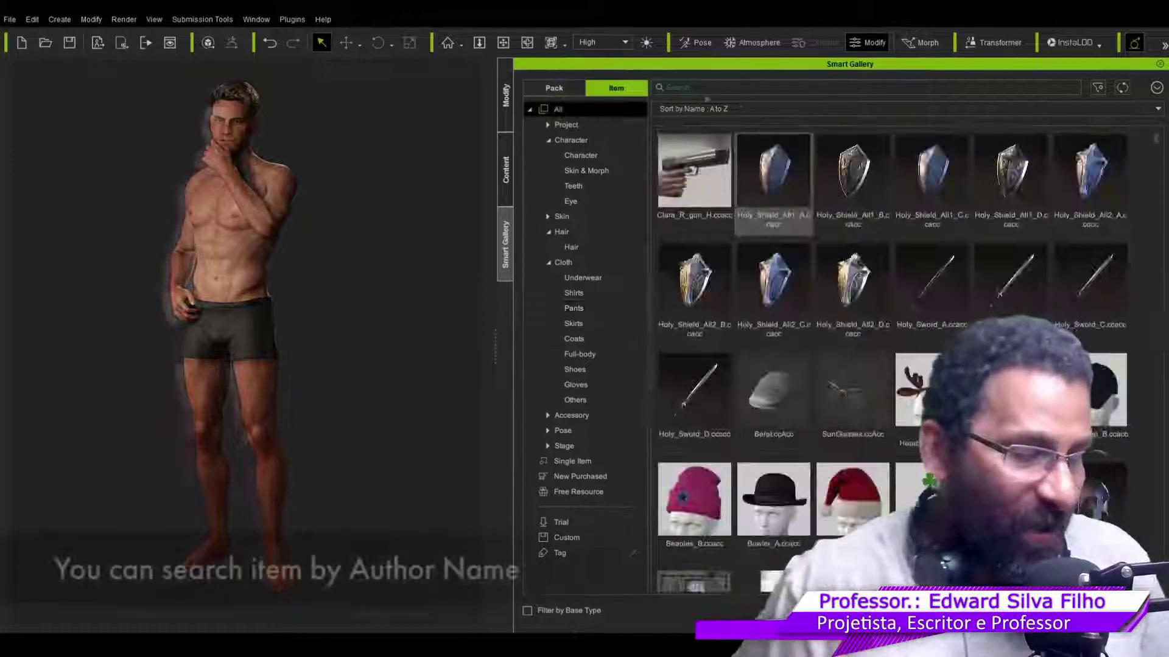
type("Xurge")
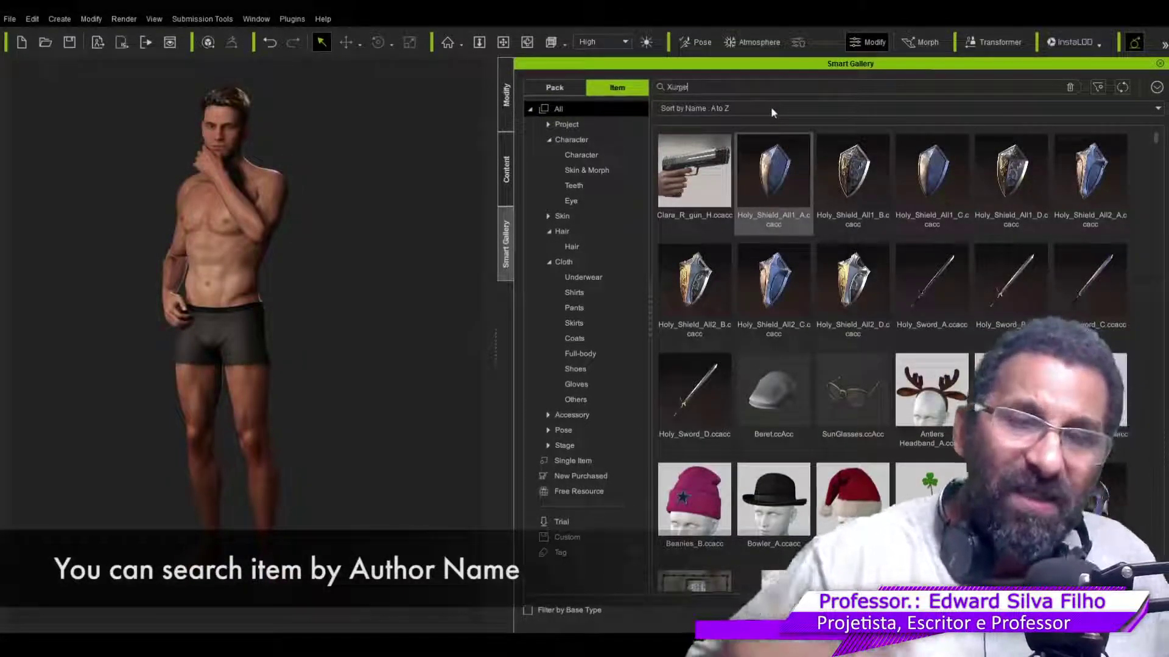
scroll(943, 265, "down", 10)
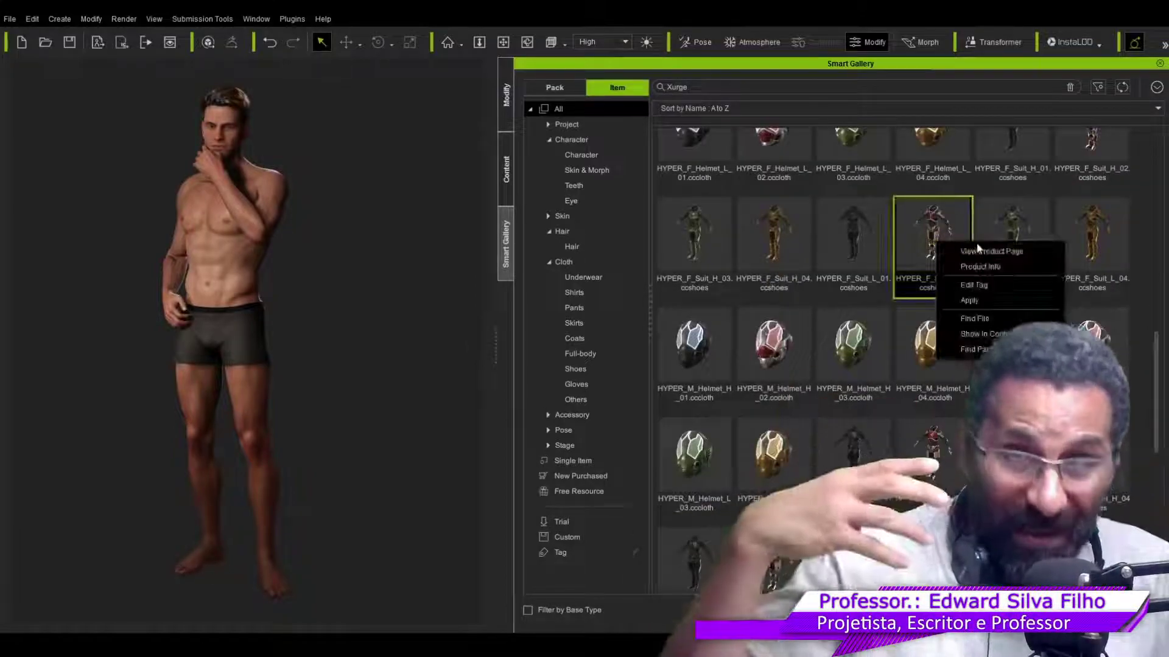
left_click(998, 267)
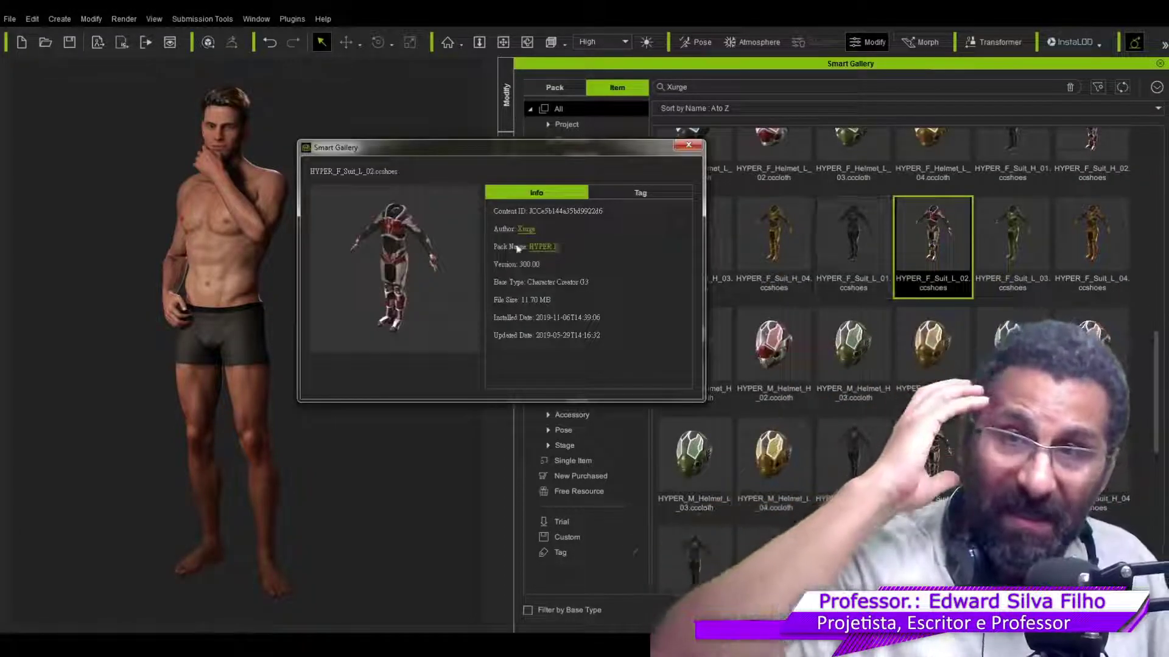
Close the product info, search all items for the keyword 3D Scan and browse the matching items
left_click(688, 144)
left_click_drag(1155, 347, 1138, 121)
double_click(671, 89)
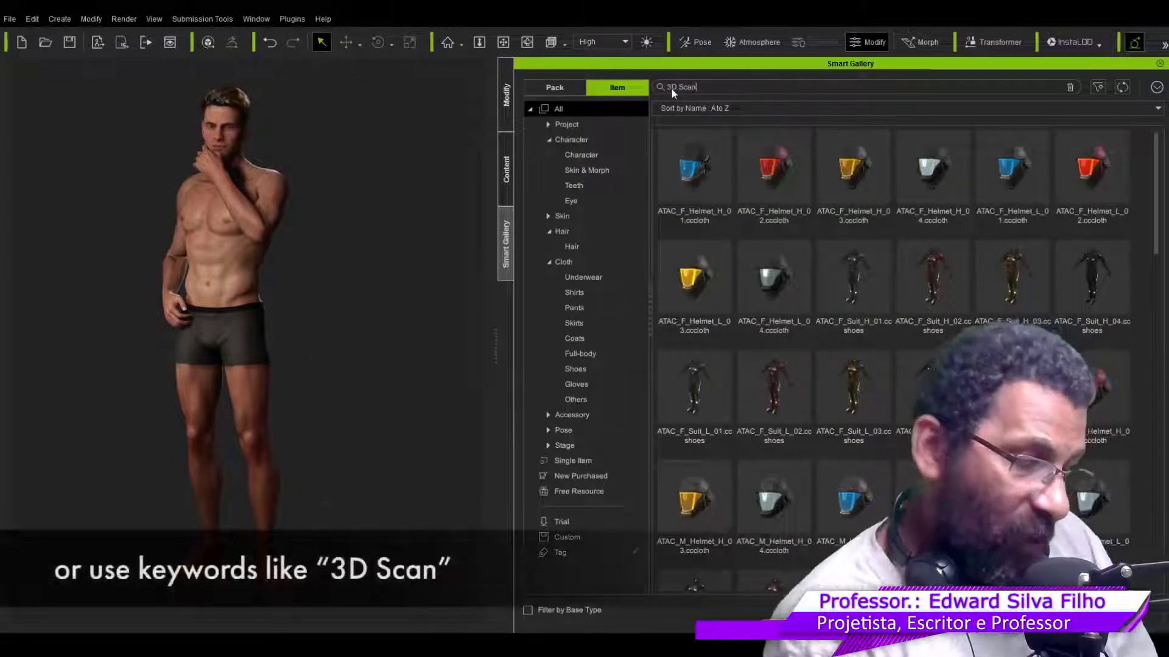
key("Return")
scroll(1149, 195, "down", 5)
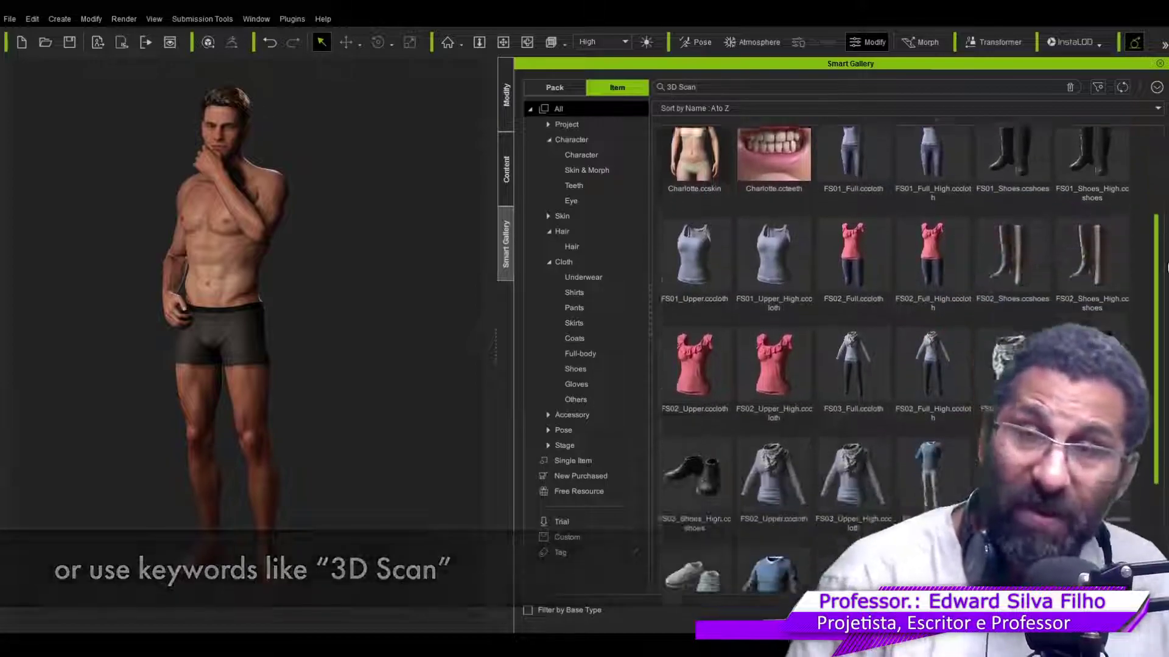
left_click_drag(1155, 362, 1155, 149)
Search all items for Survivor, narrow them to the Shirts category and dress the character in the plain Shirt item
left_click(1069, 87)
type("Surv")
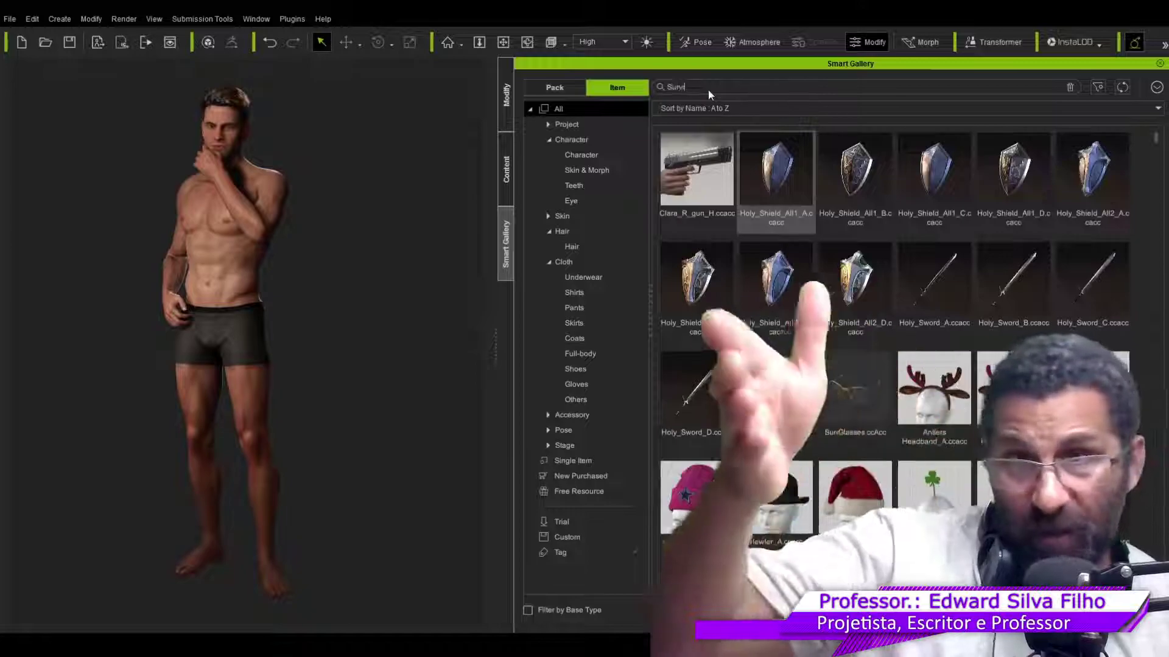
type("ivor")
left_click_drag(1155, 162, 1156, 213)
left_click(573, 292)
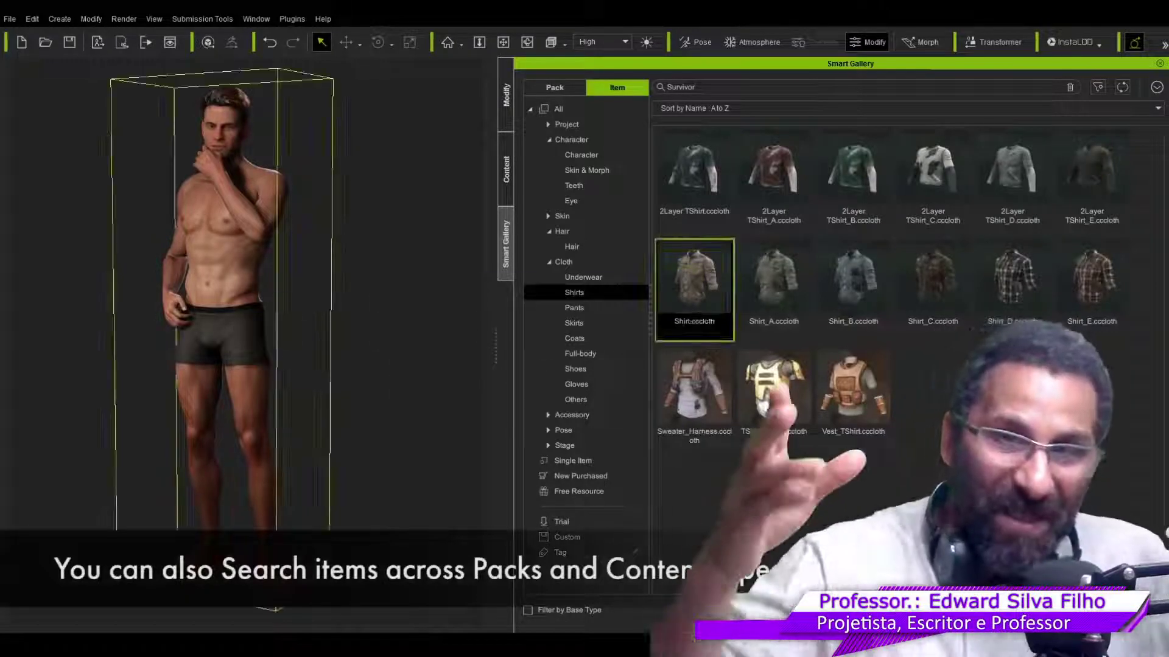
double_click(694, 283)
Dress the character in Cargo Shorts from the Pants category and open the Coats category
left_click(574, 308)
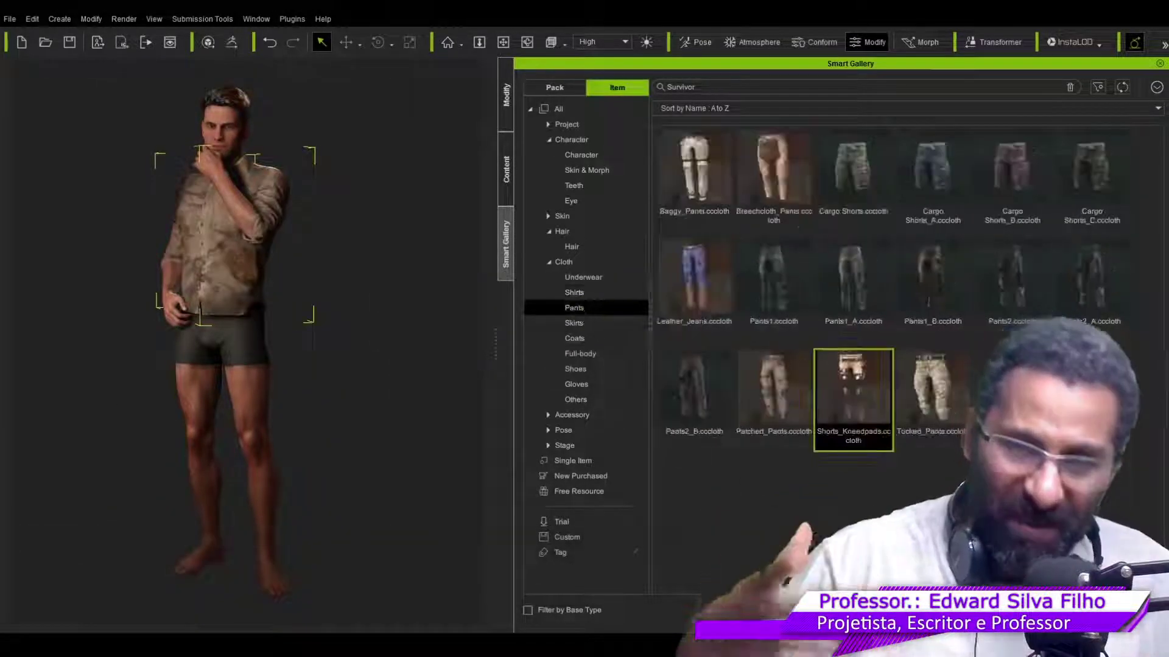
left_click_drag(791, 228, 231, 345)
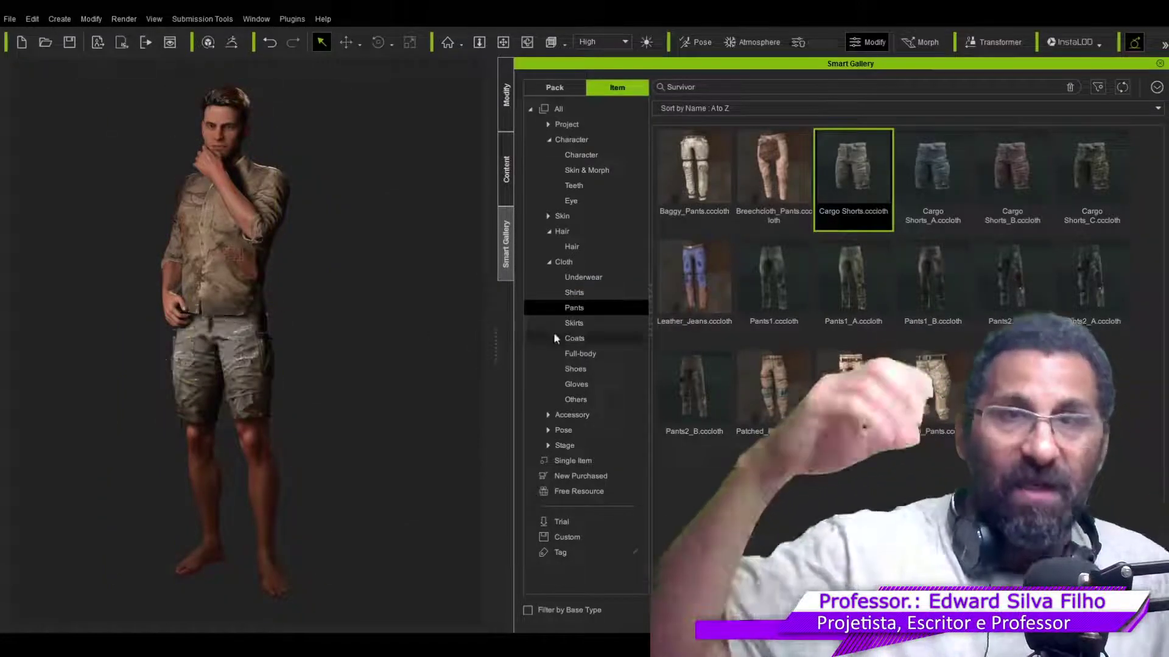
left_click(572, 338)
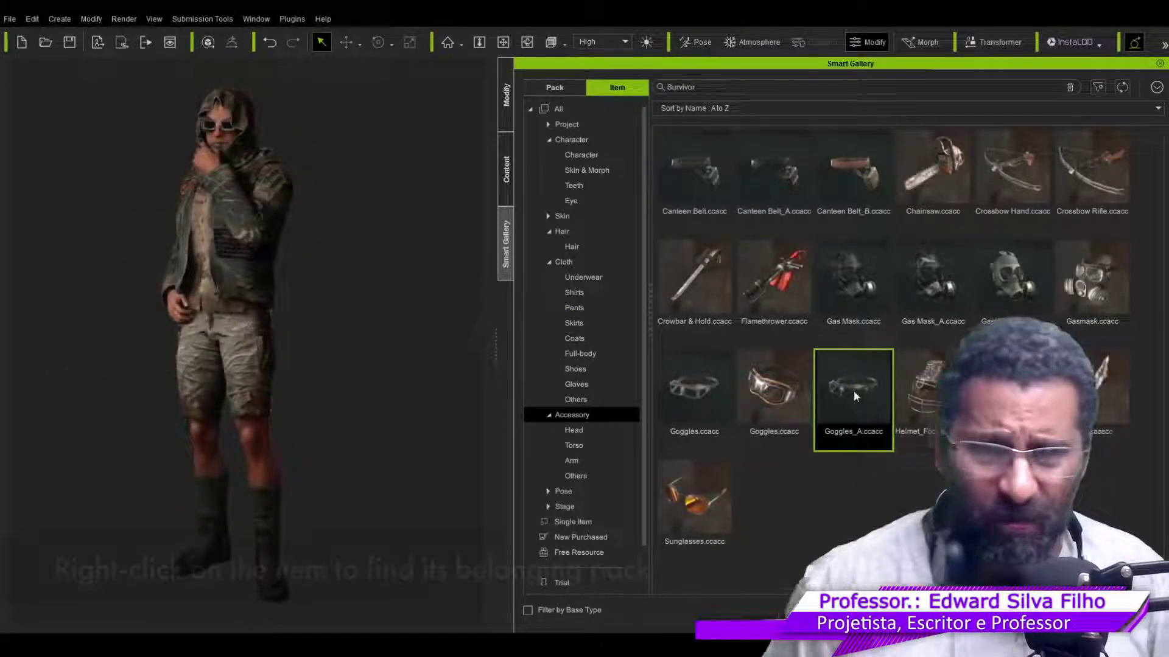
Find the pack that Goggles_A belongs to, Apocalypse - Alternative Equipment, and browse all its items
right_click(854, 395)
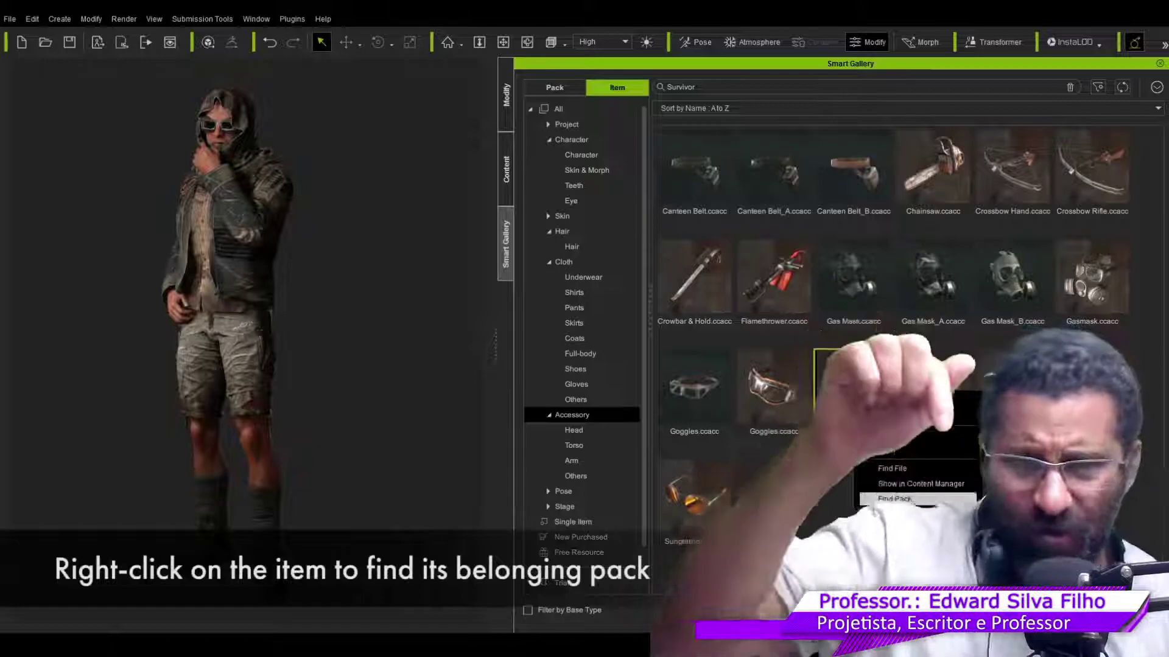
left_click(923, 497)
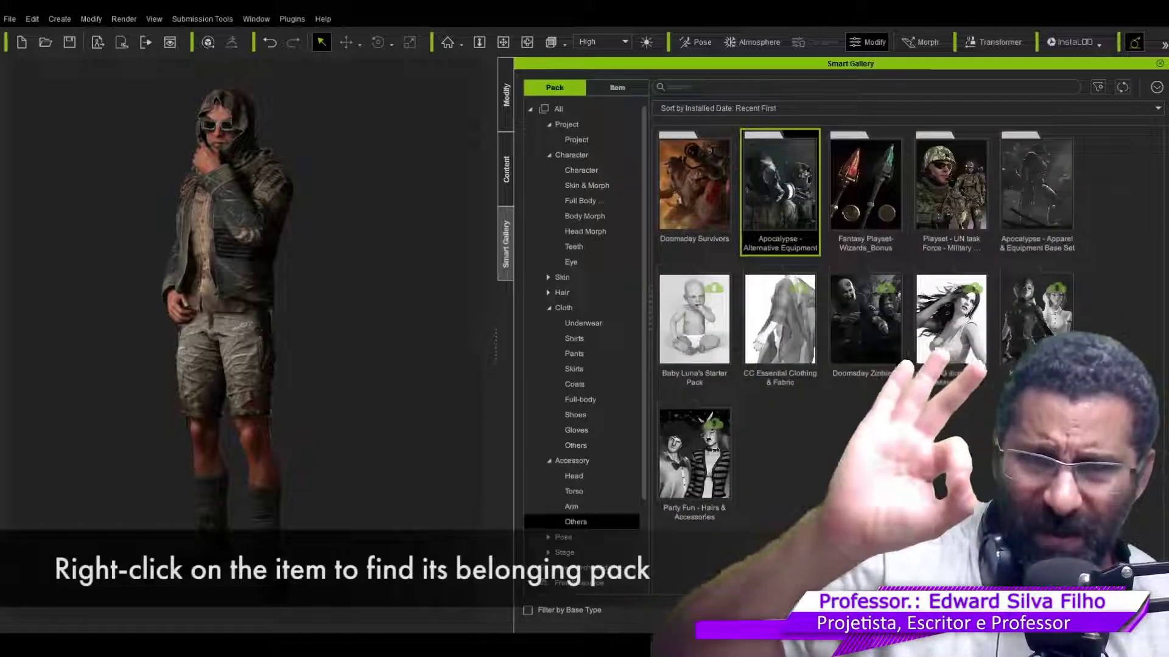
double_click(766, 192)
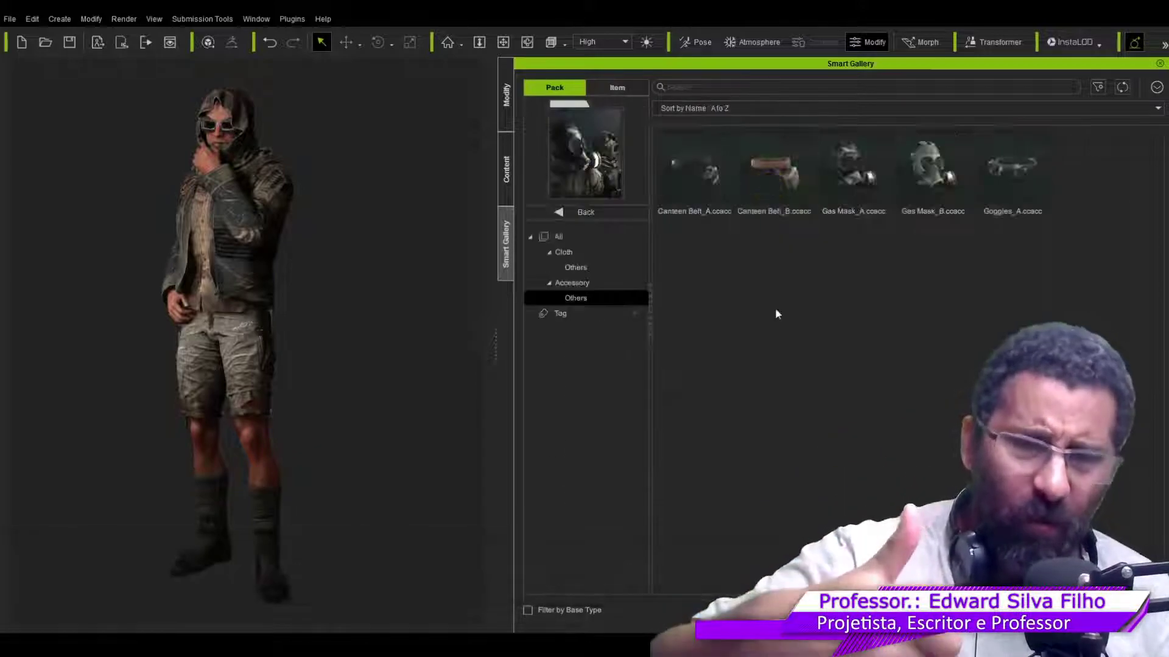
scroll(1131, 443, "down", 5)
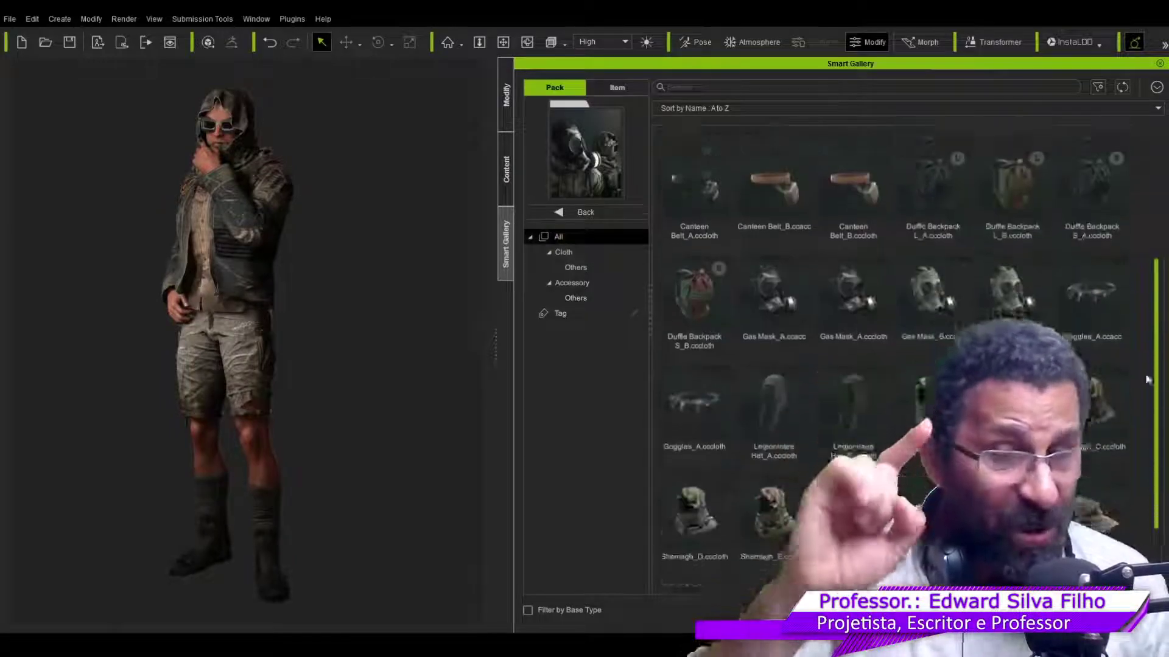
scroll(1137, 258, "up", 5)
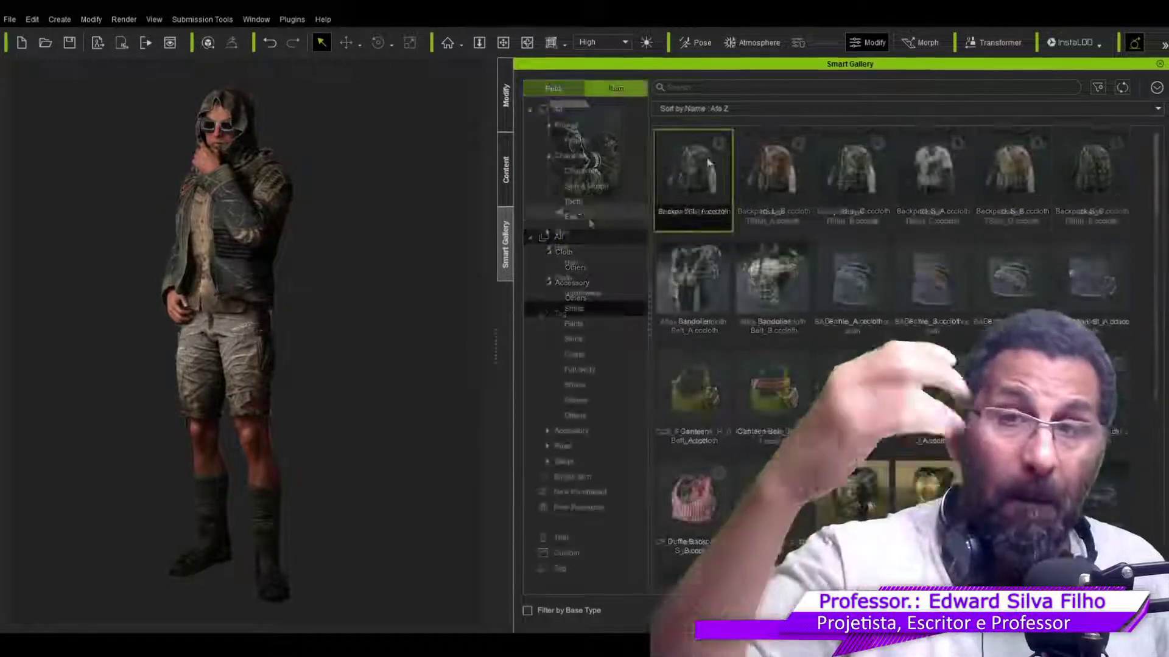
View the product info of 2Layer TShirt and Centurion_Chest in the Shirts category
right_click(700, 176)
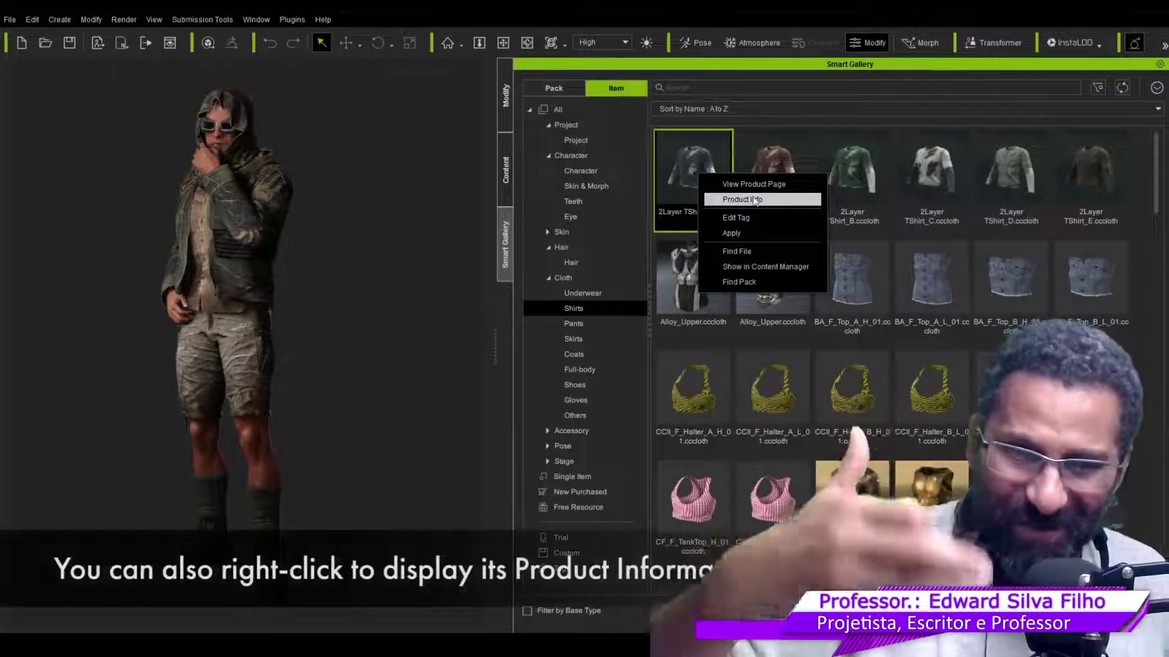
left_click(742, 200)
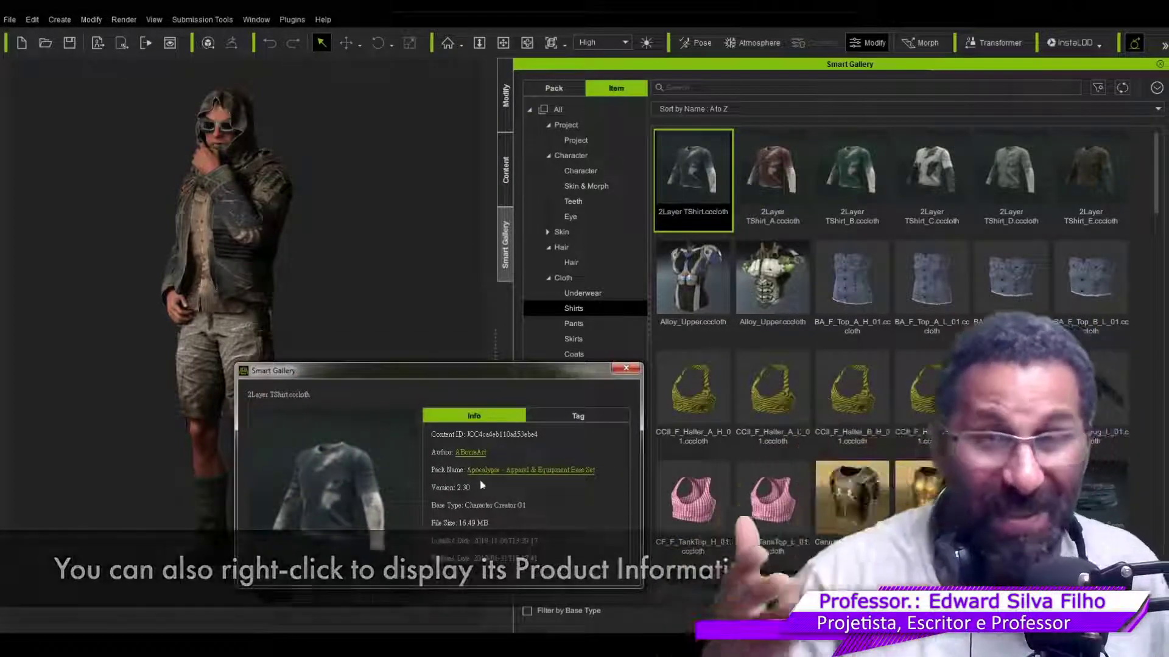
left_click(815, 515)
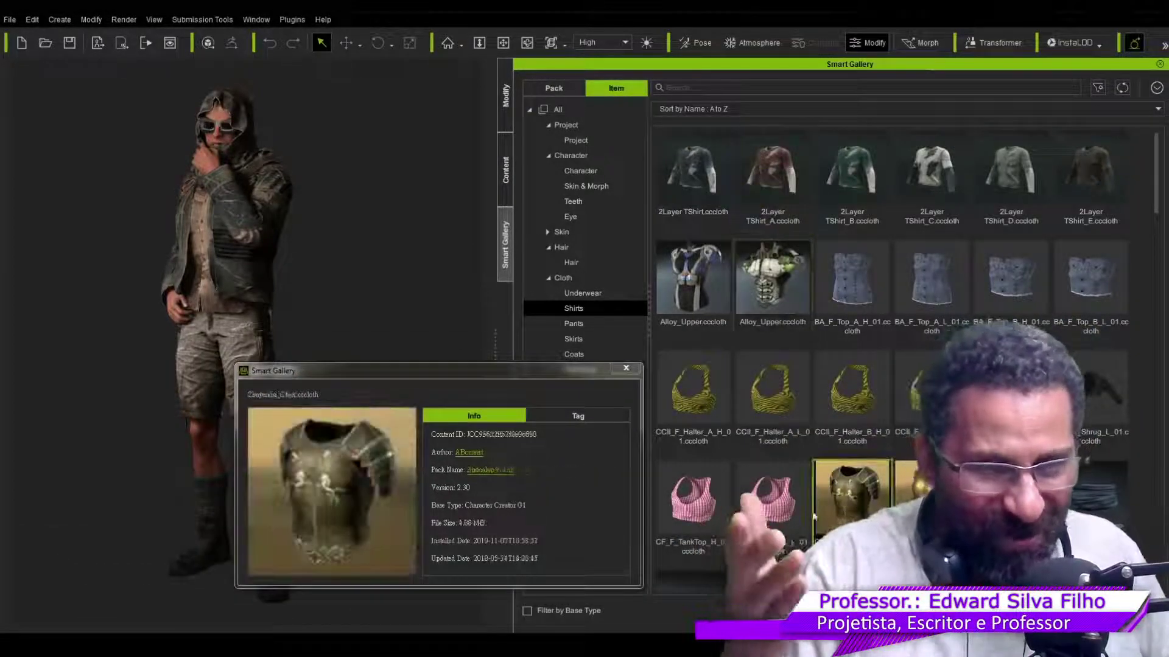
Look through the Marketplace products by the author of Centurion_Chest, and return to Character Creator
left_click(468, 452)
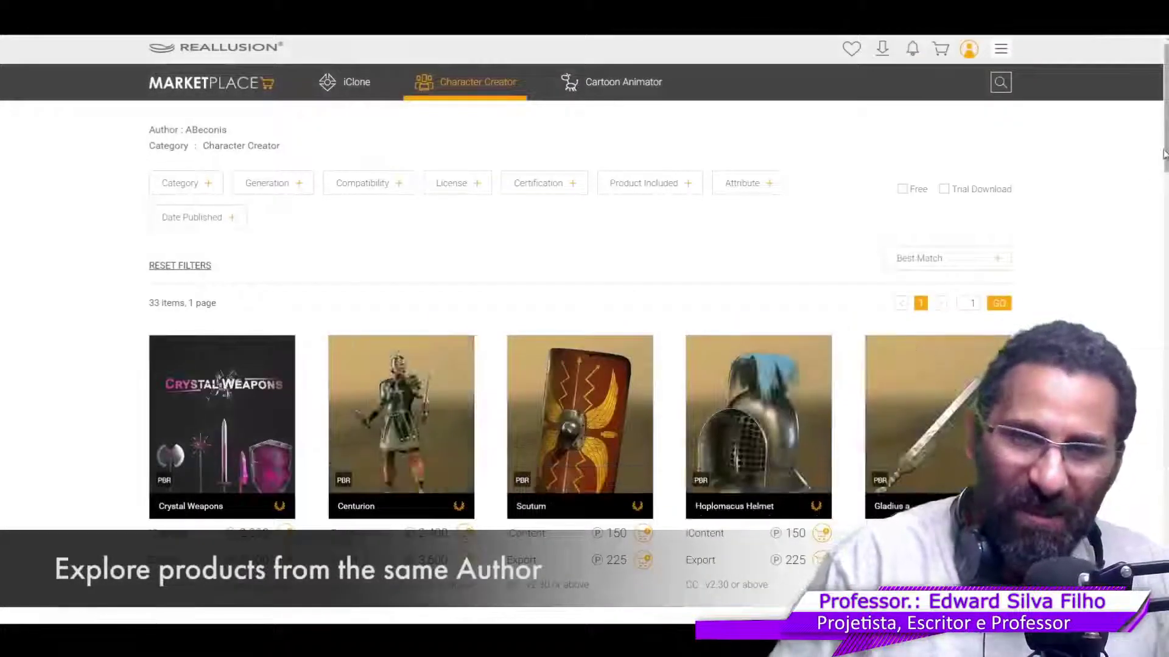
scroll(1149, 281, "down", 8)
scroll(1149, 281, "up", 10)
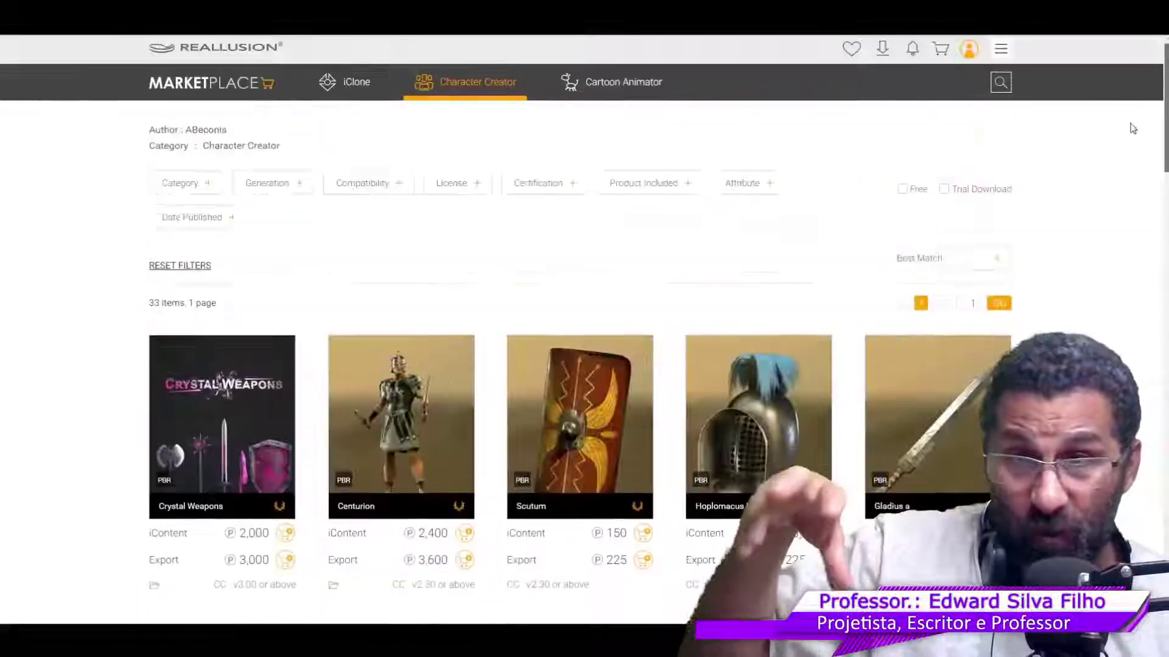
key("alt+Tab")
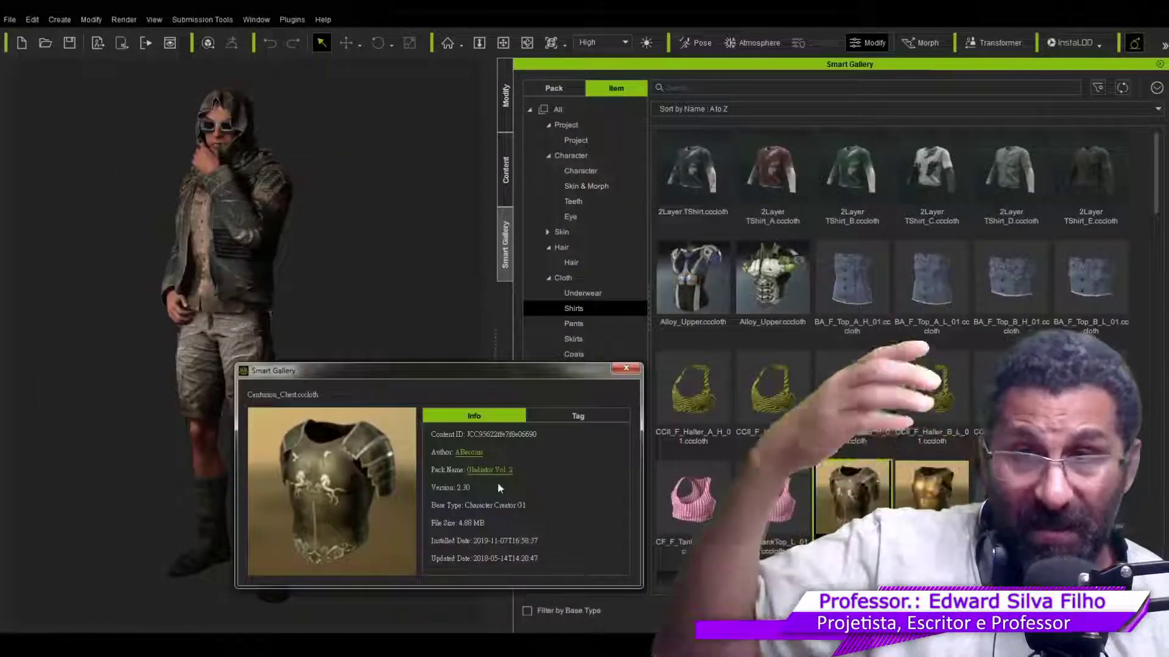
Open the product page of the Gladiator Vol. 2 pack from the product info and look through it
left_click(492, 473)
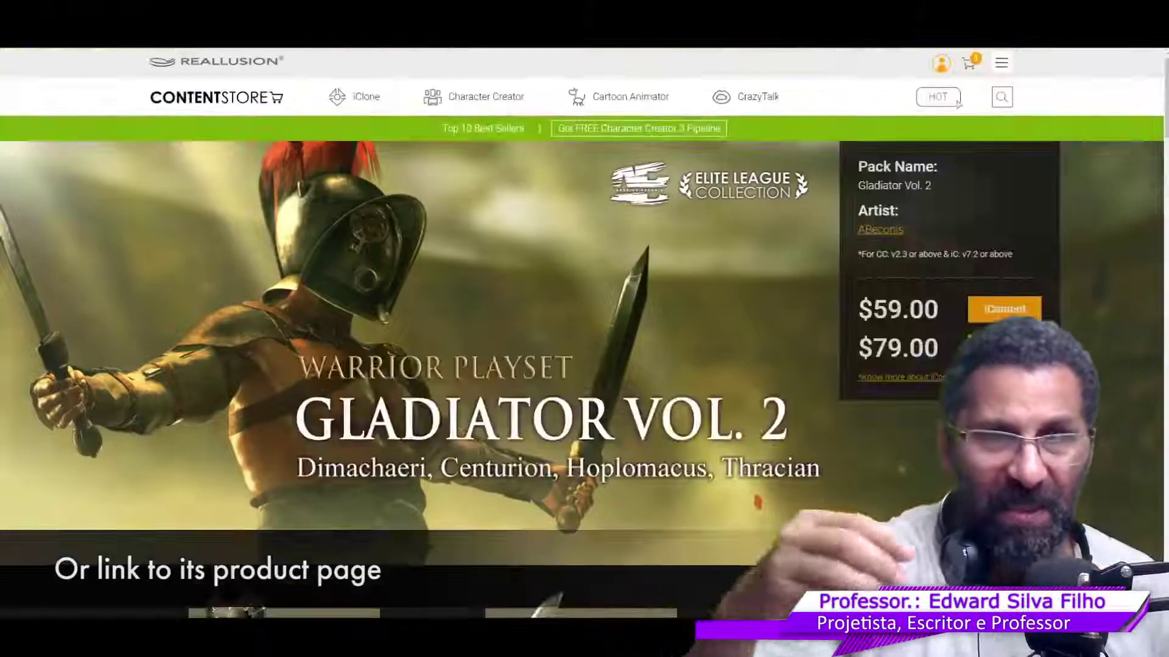
left_click_drag(1166, 108, 1161, 188)
left_click_drag(1158, 205, 1159, 277)
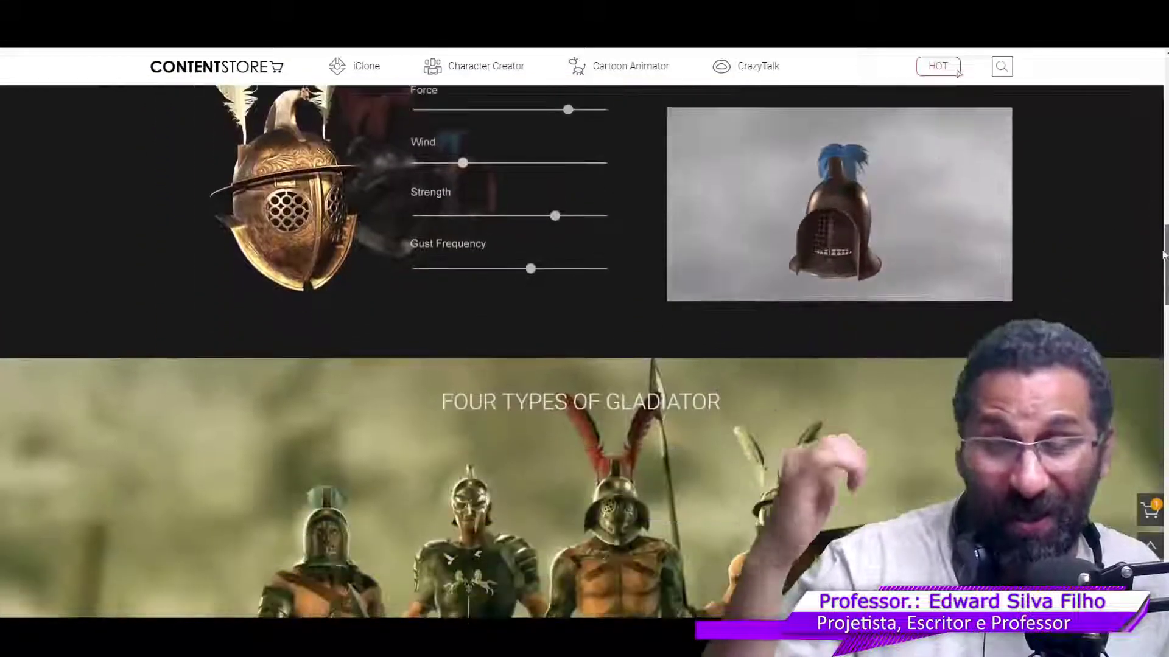
left_click_drag(1159, 278, 1159, 308)
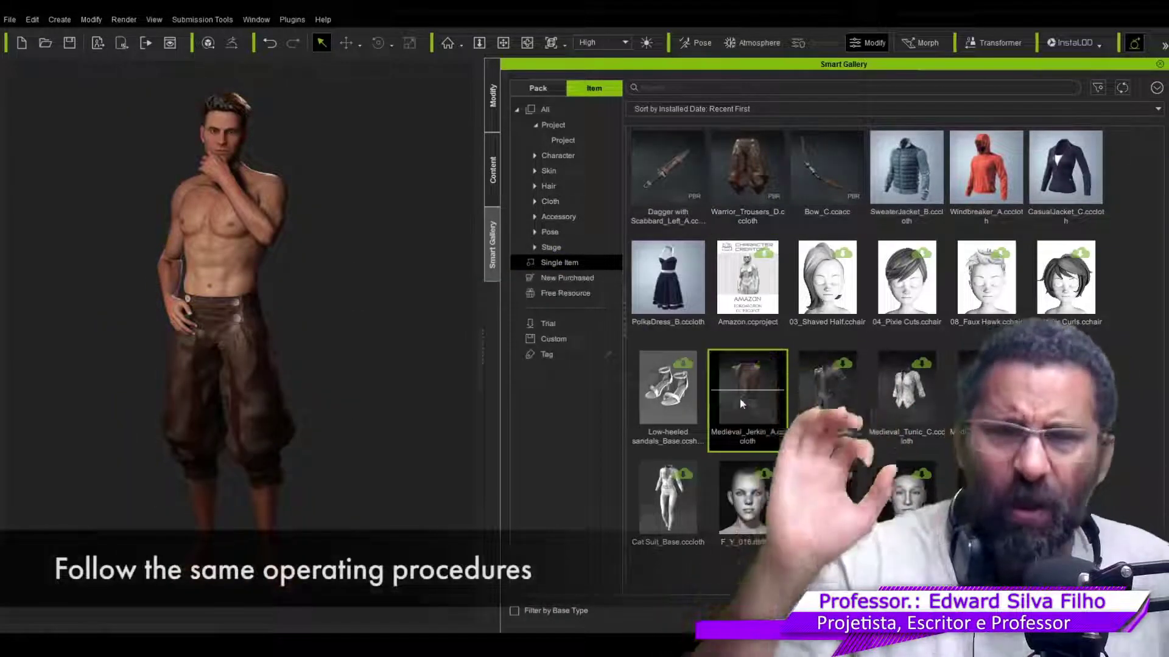
Apply Medieval_Jerkin_A from the single items to the character and look through the Marketplace inventory of single items
double_click(739, 398)
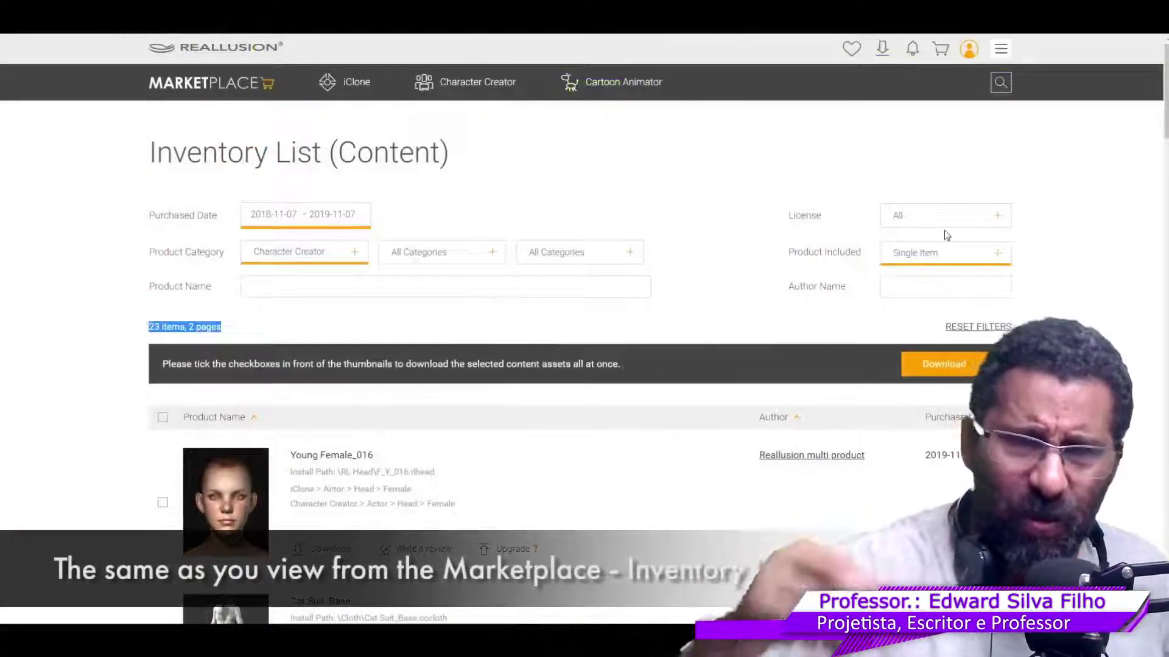
left_click_drag(1165, 128, 1126, 322)
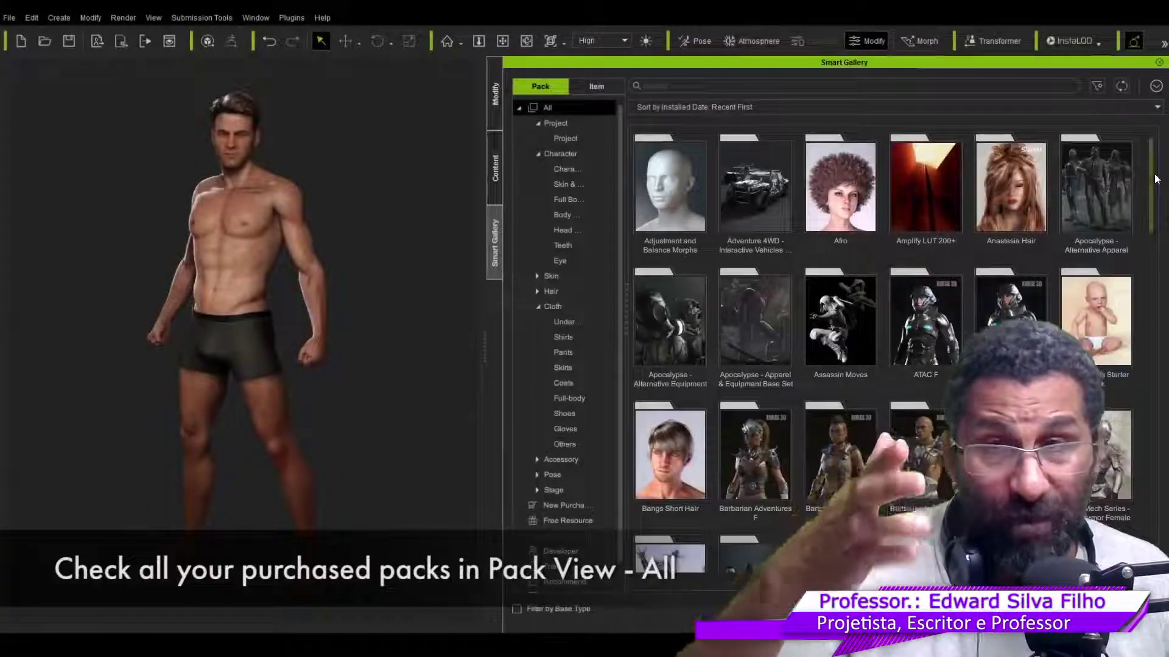
Browse all owned packs in the Smart Gallery, including the Character, Hair and Cloth categories, and select the Darksider pack
left_click_drag(1156, 179, 1144, 323)
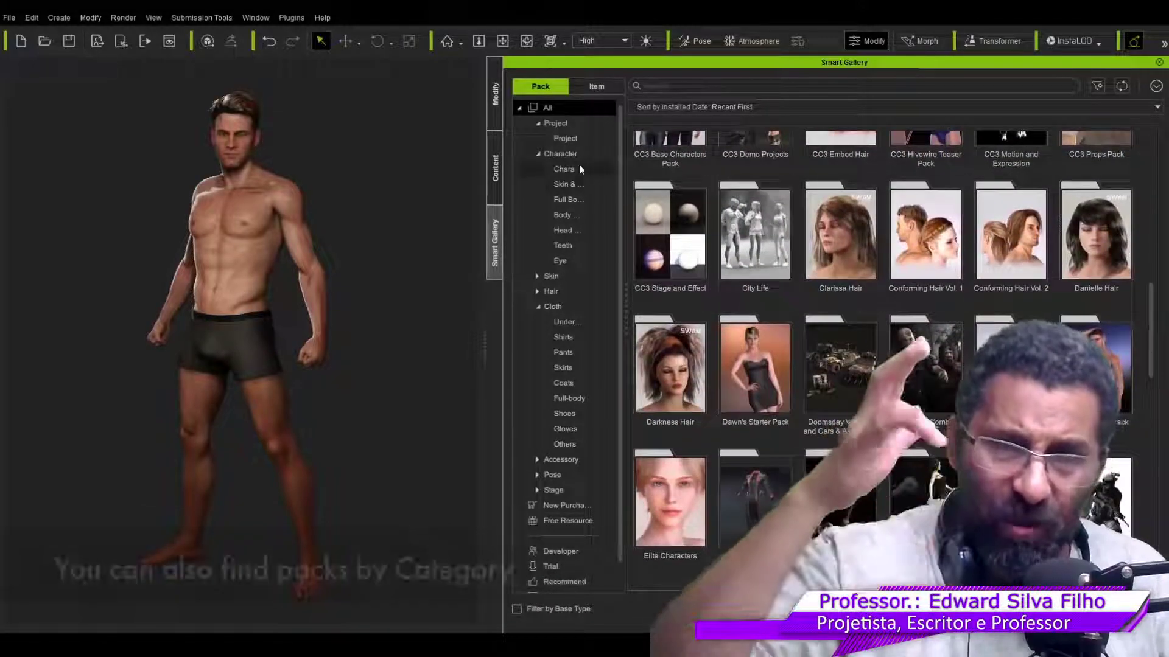
left_click(558, 152)
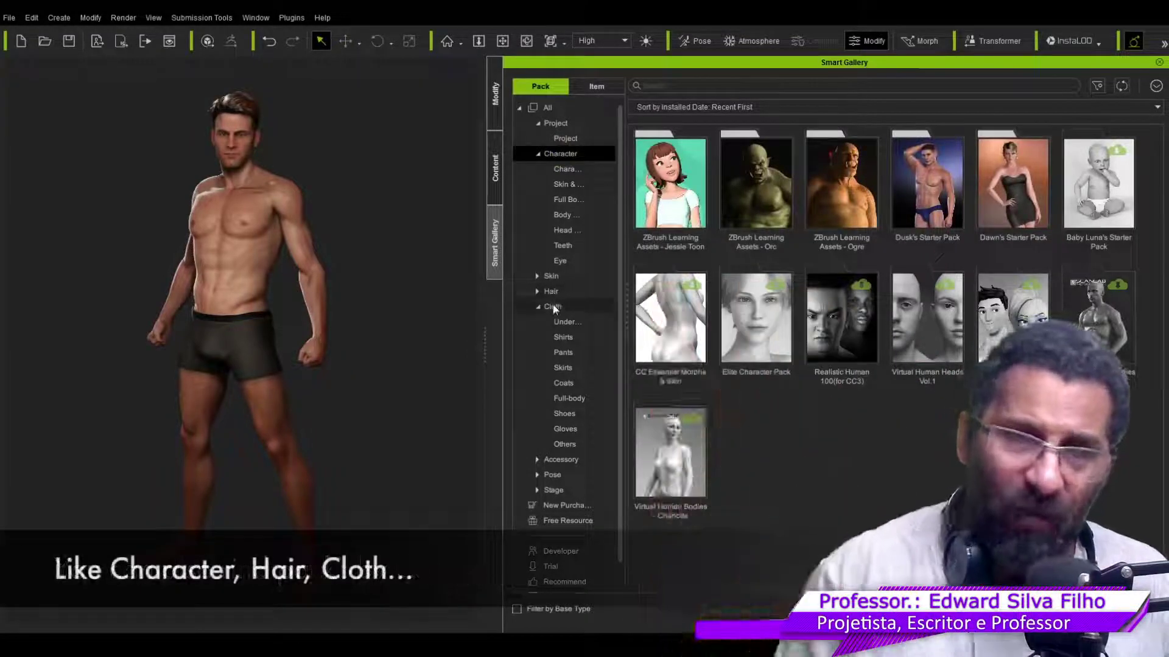
left_click(550, 291)
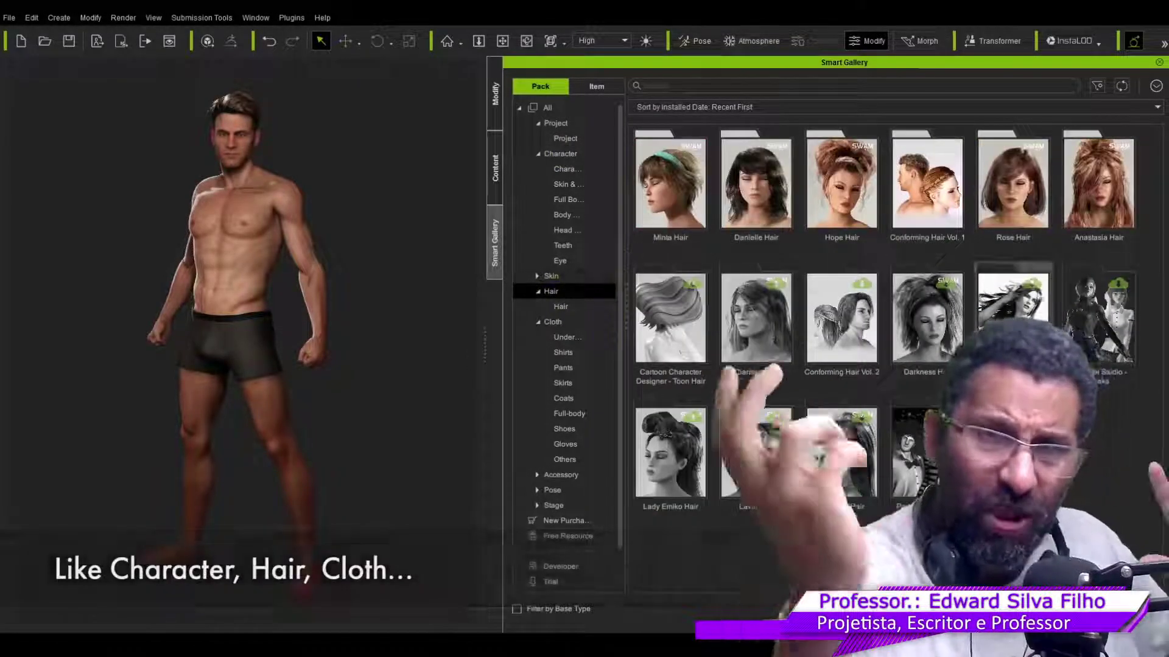
left_click(553, 323)
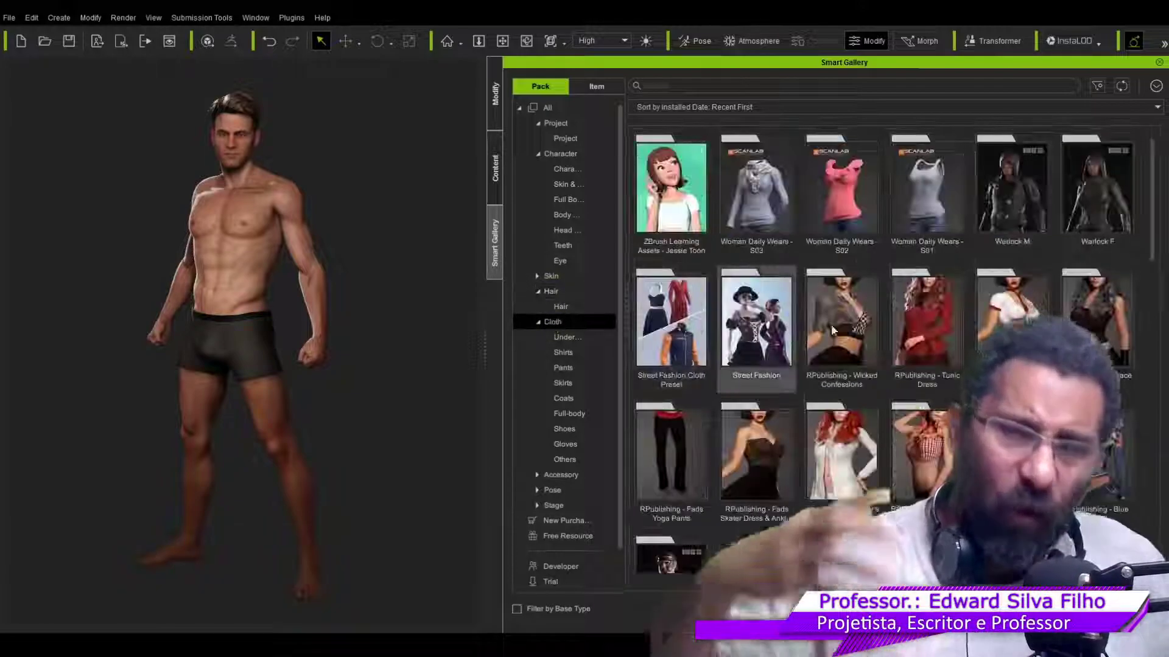
left_click_drag(1155, 199, 1152, 358)
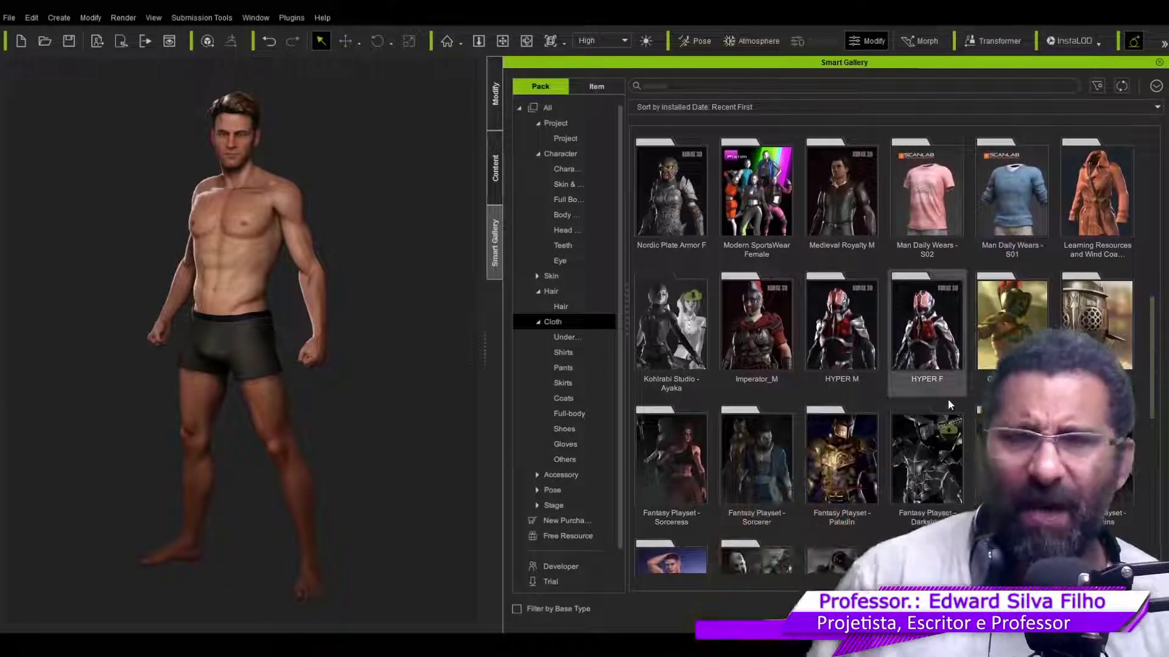
left_click(930, 425)
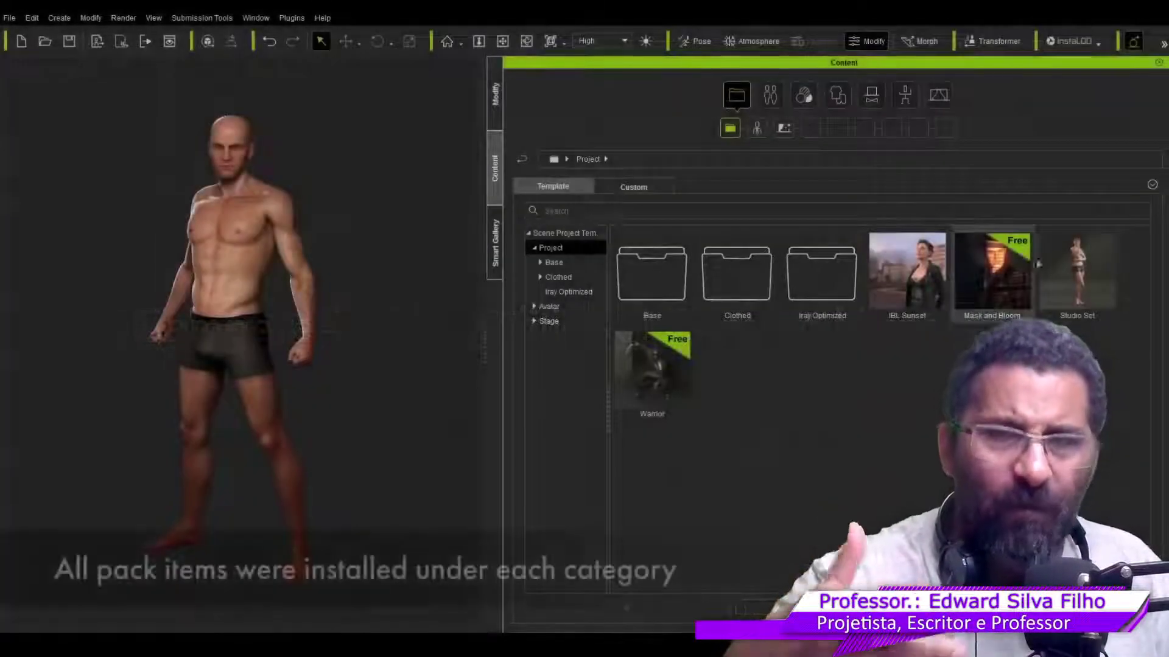
Dress the character in the Dark chainmail Shirt_A from the Playset - Darksider folder of the Shirts templates
left_click(838, 102)
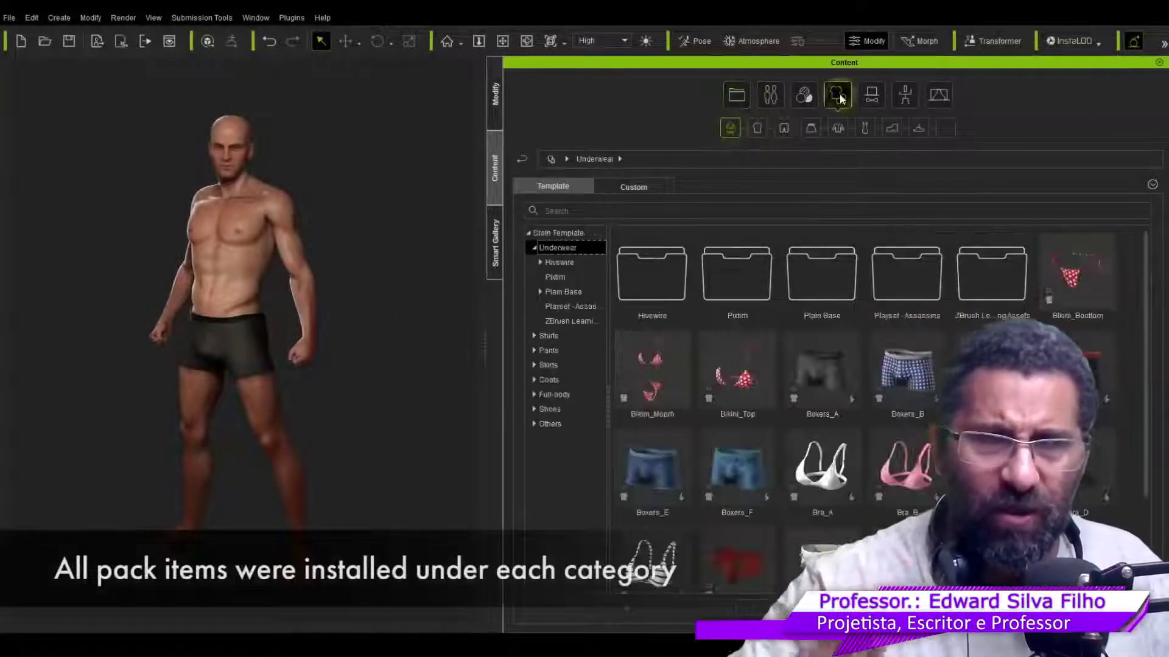
left_click(757, 129)
double_click(1077, 274)
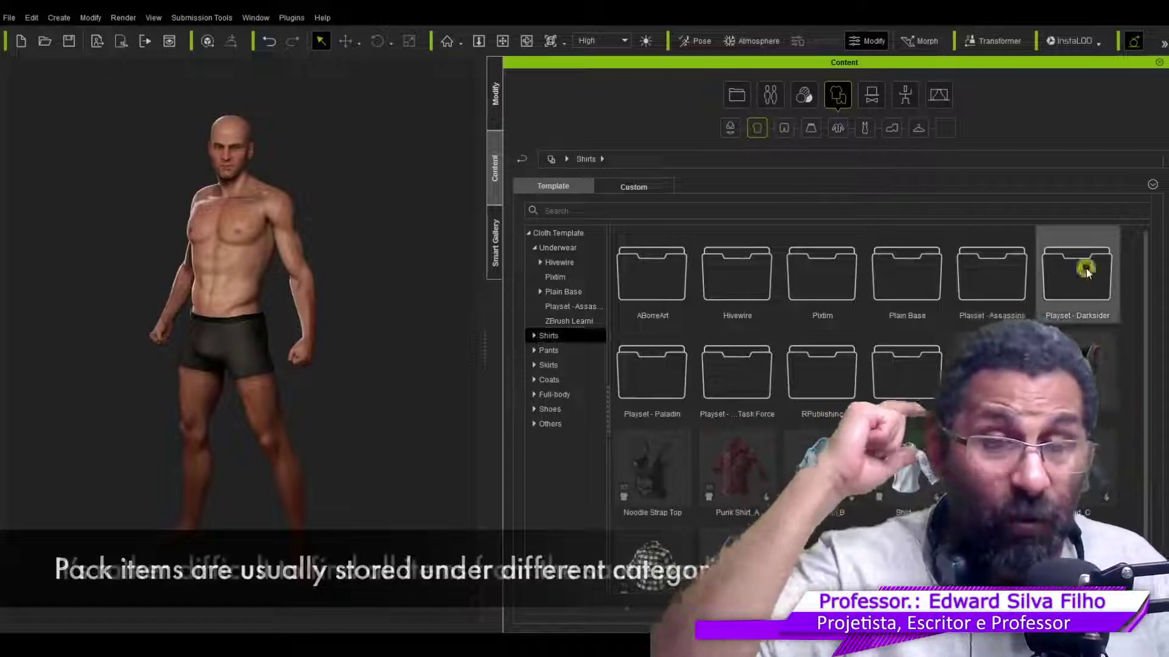
left_click_drag(737, 274, 244, 276)
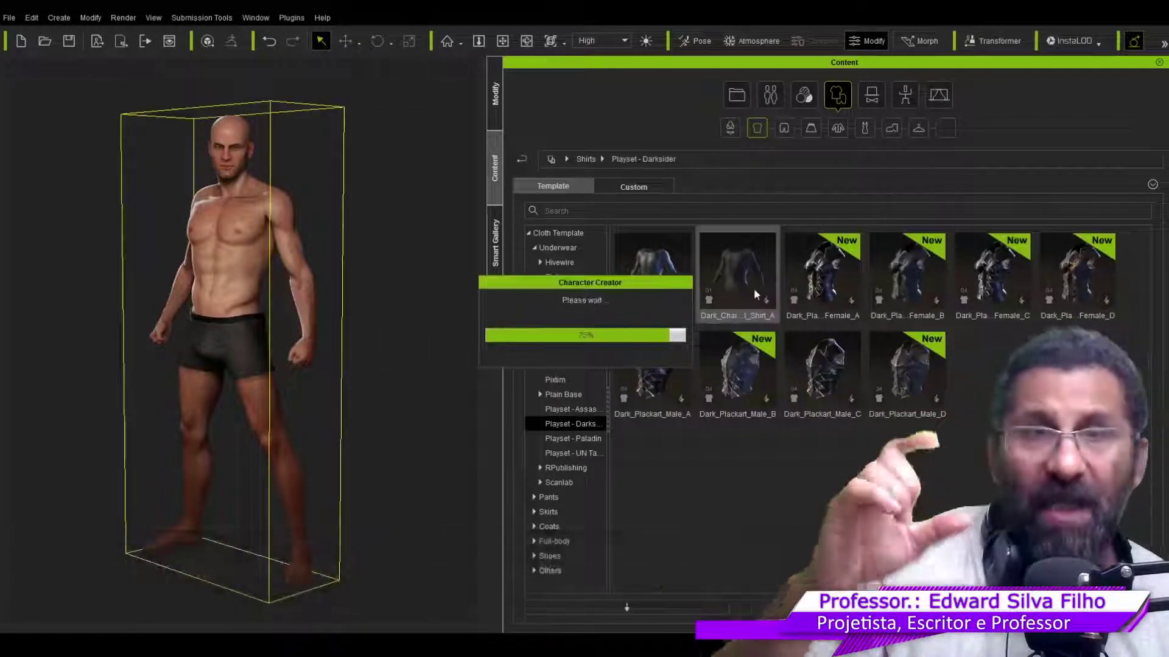
Dress the character in Dark_Trouser from the Playset - Darksider folder of the Pants templates and return to the Shirts category
left_click(784, 128)
double_click(1088, 278)
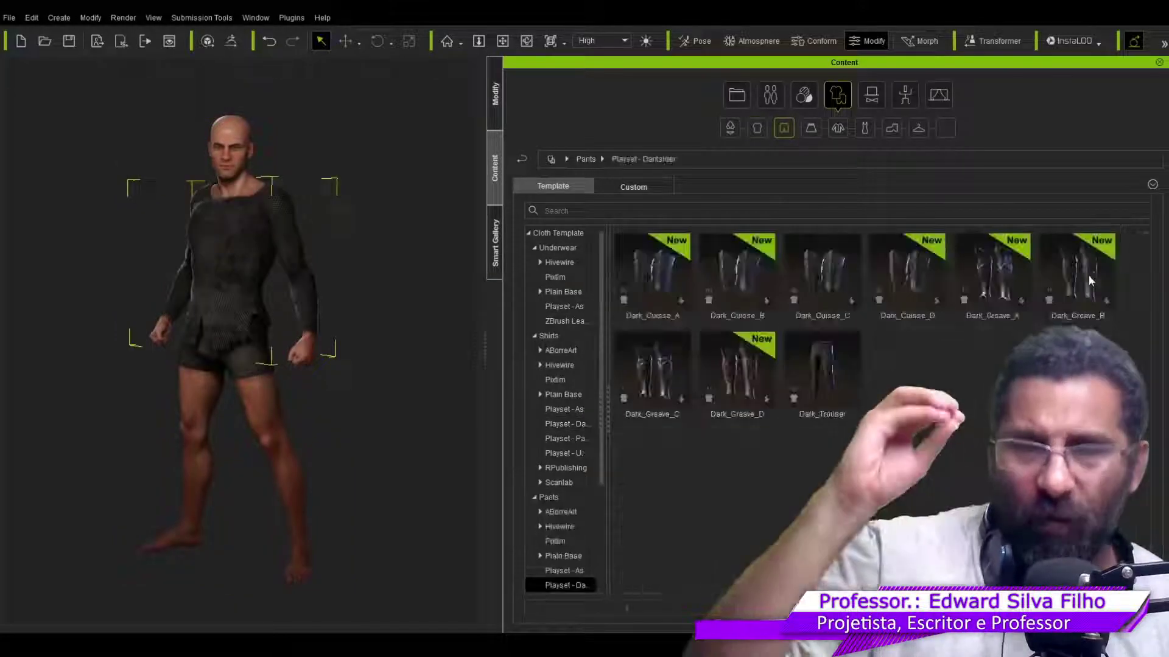
left_click_drag(829, 356, 262, 395)
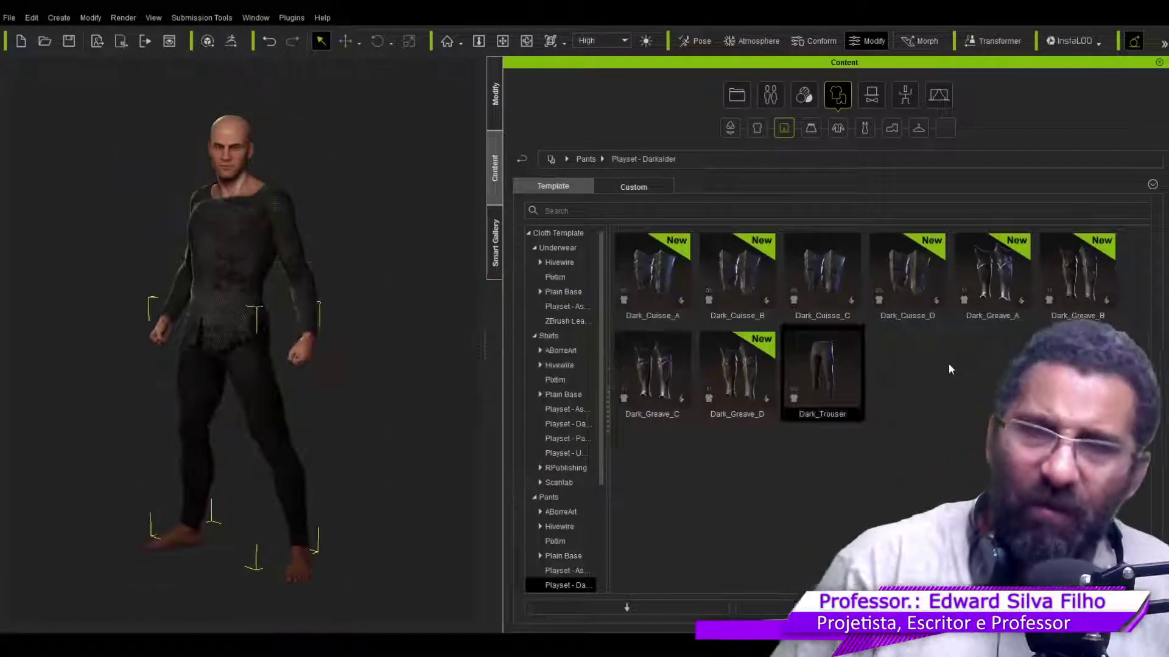
left_click(757, 128)
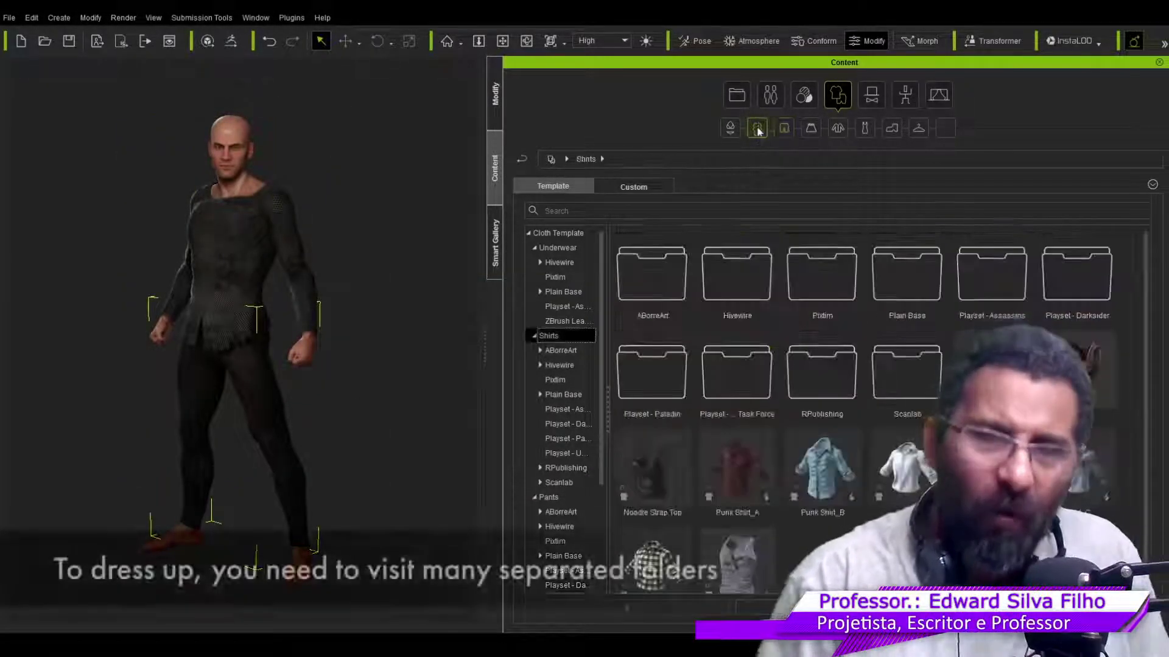
Dress the character in Dark_Plackart_Male_C from the Playset - Darksider shirts folder and show that item in the Smart Gallery
double_click(1059, 281)
left_click_drag(822, 371, 239, 302)
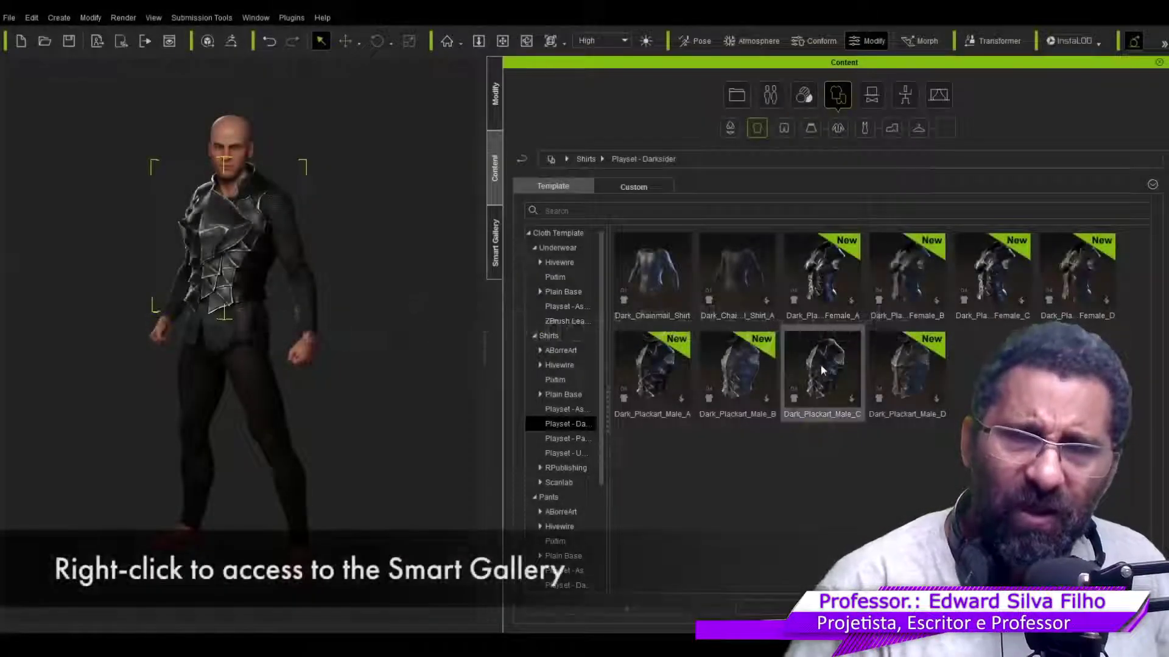
right_click(821, 367)
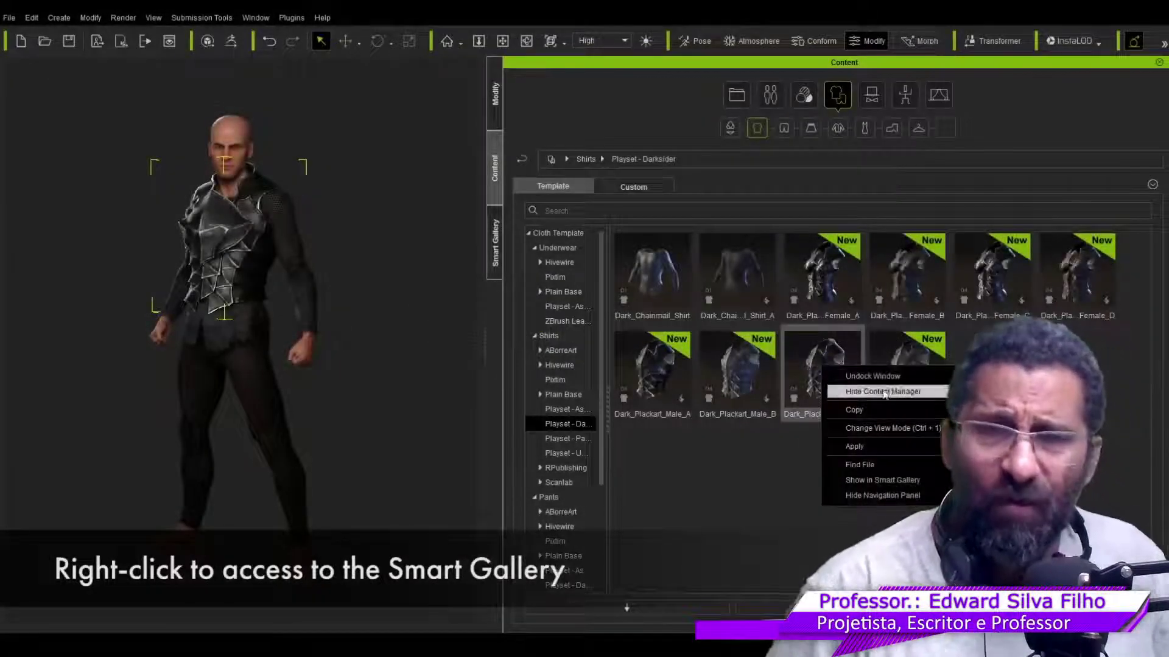
left_click(951, 481)
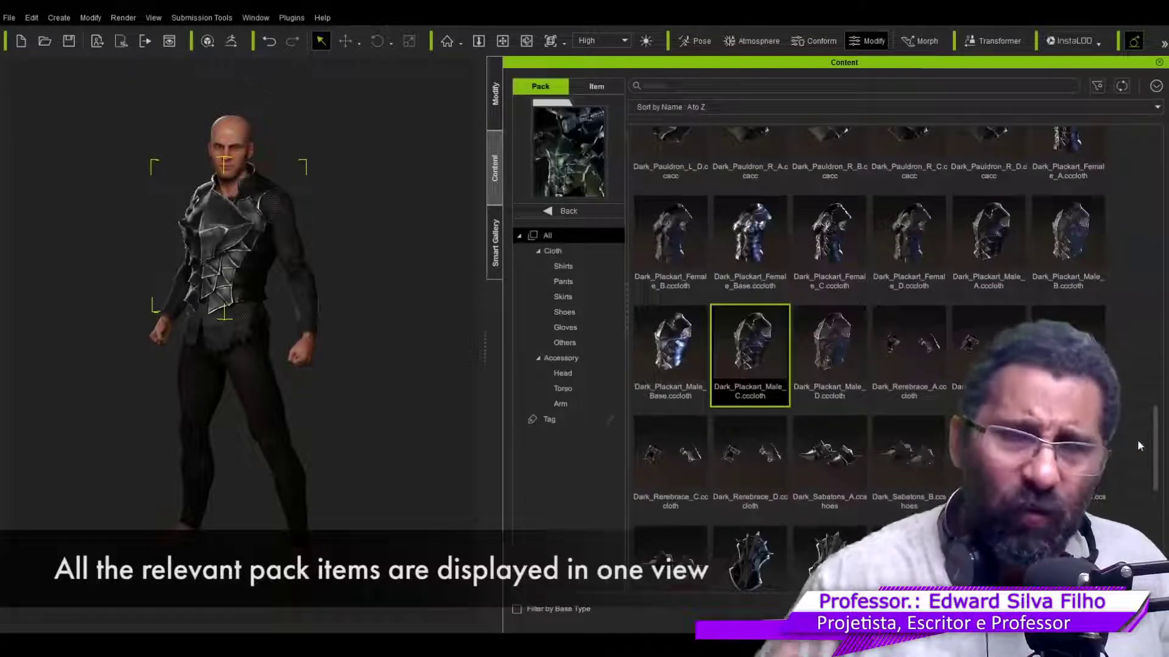
Add more armour from the Darksider pack's full item list, including Dark_Sabatons_C, Dark_Tasset_Male_C and a pair of Dark_Vambrace arm guards
left_click_drag(1159, 440, 1156, 211)
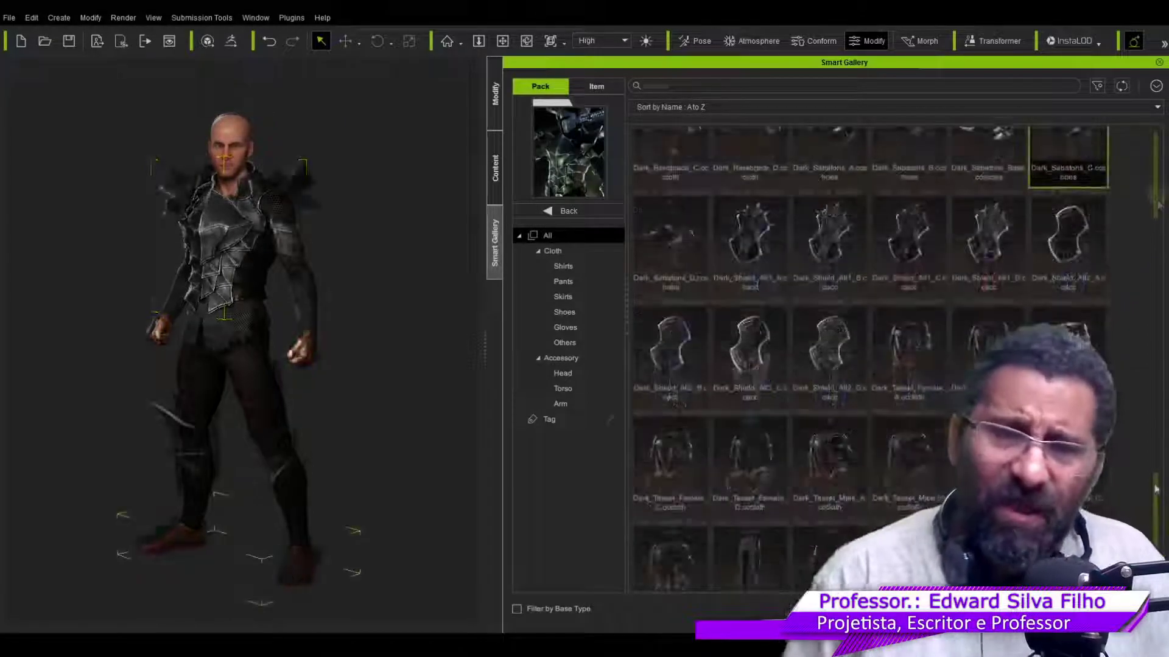
left_click_drag(1068, 466, 235, 379)
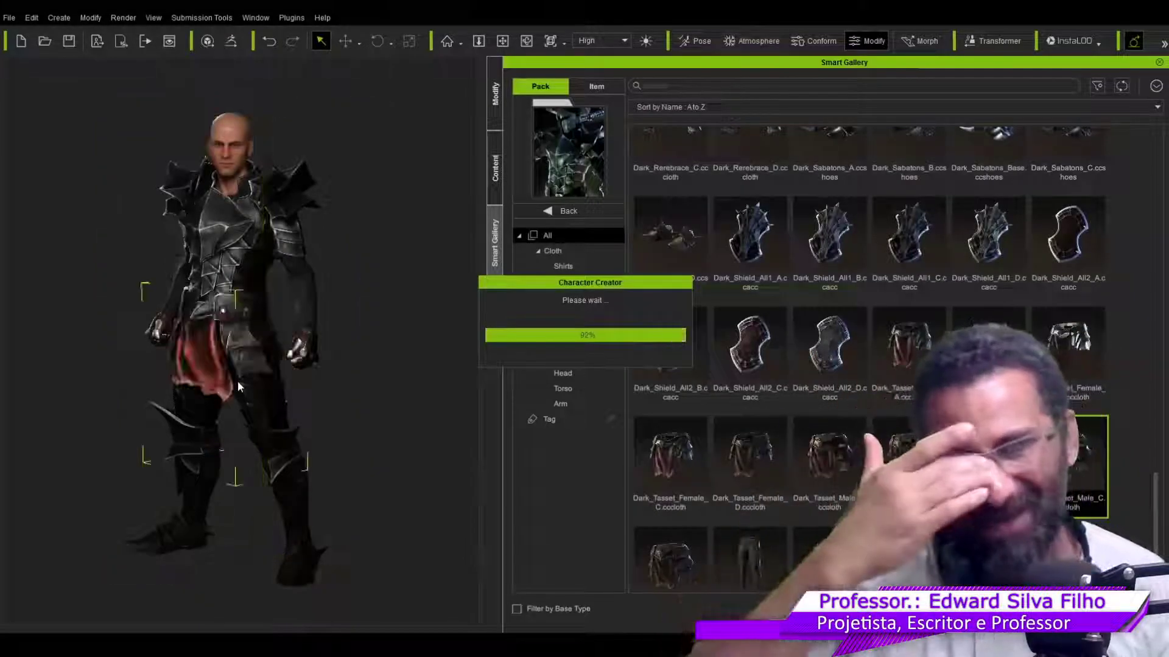
left_click_drag(1157, 482, 1164, 553)
left_click_drag(670, 529, 213, 353)
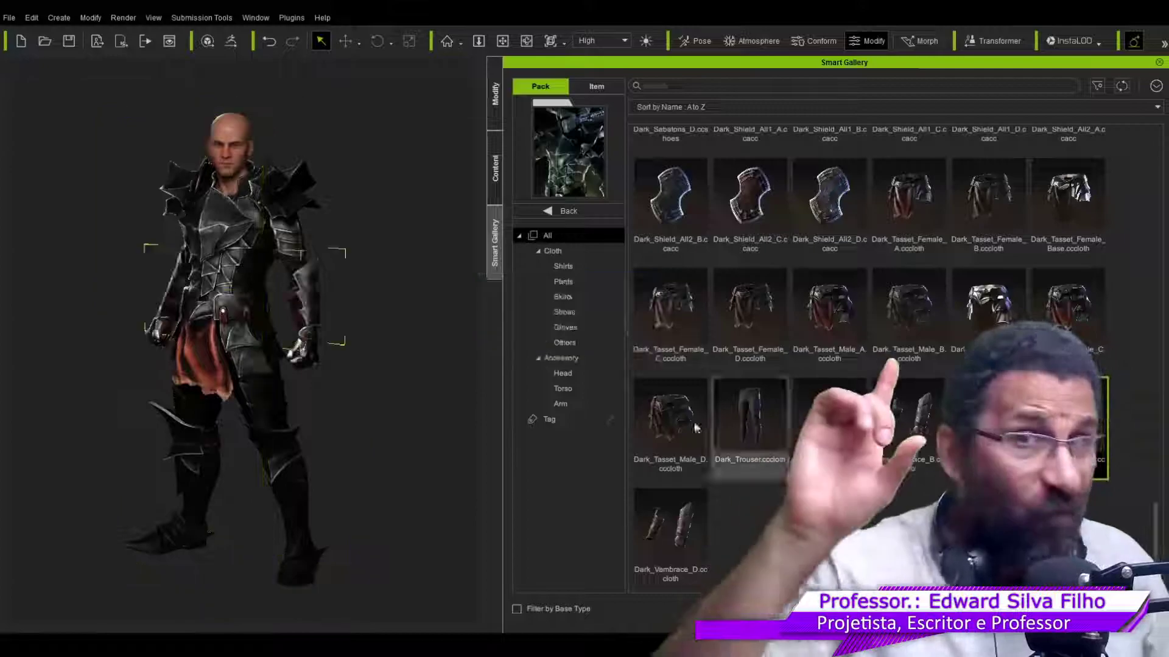
Equip the character with a Dark_Helmet and its crown decoration from the Head accessories and Dark_Axe_C from the Arm accessories
left_click(563, 374)
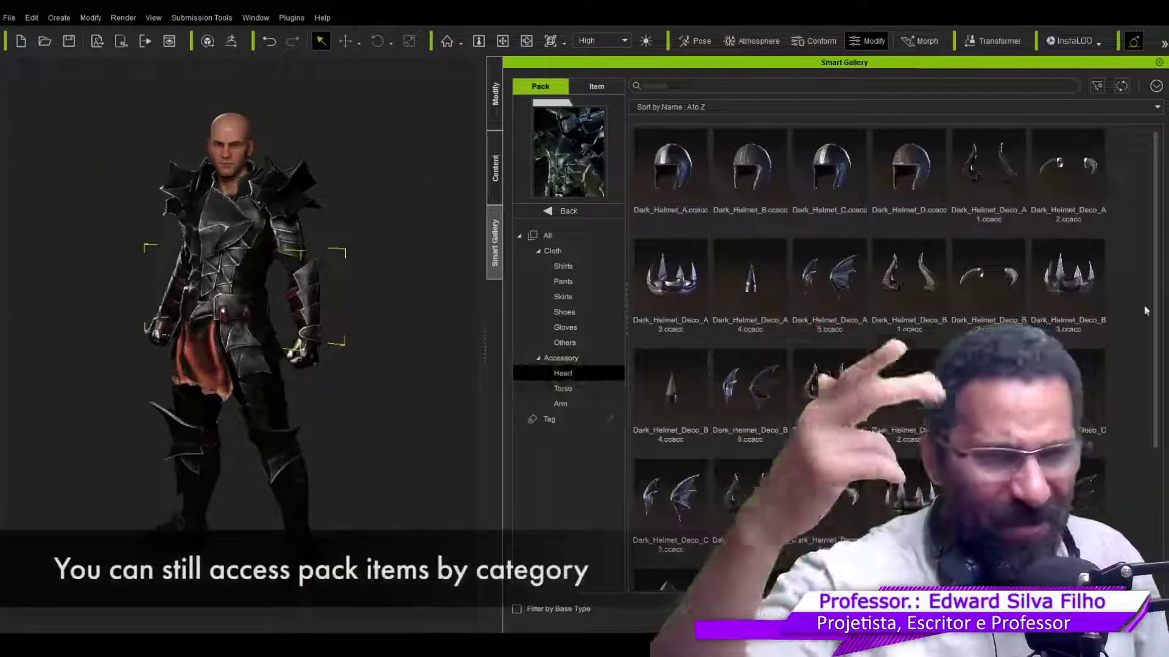
left_click_drag(1155, 283, 1158, 329)
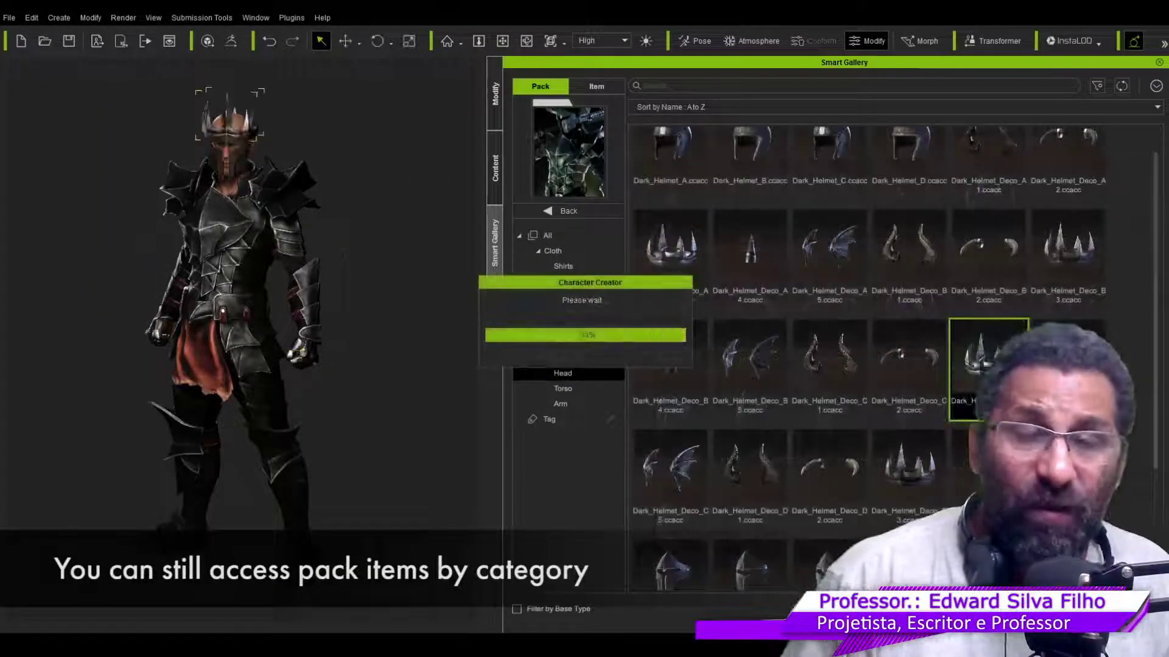
left_click(560, 404)
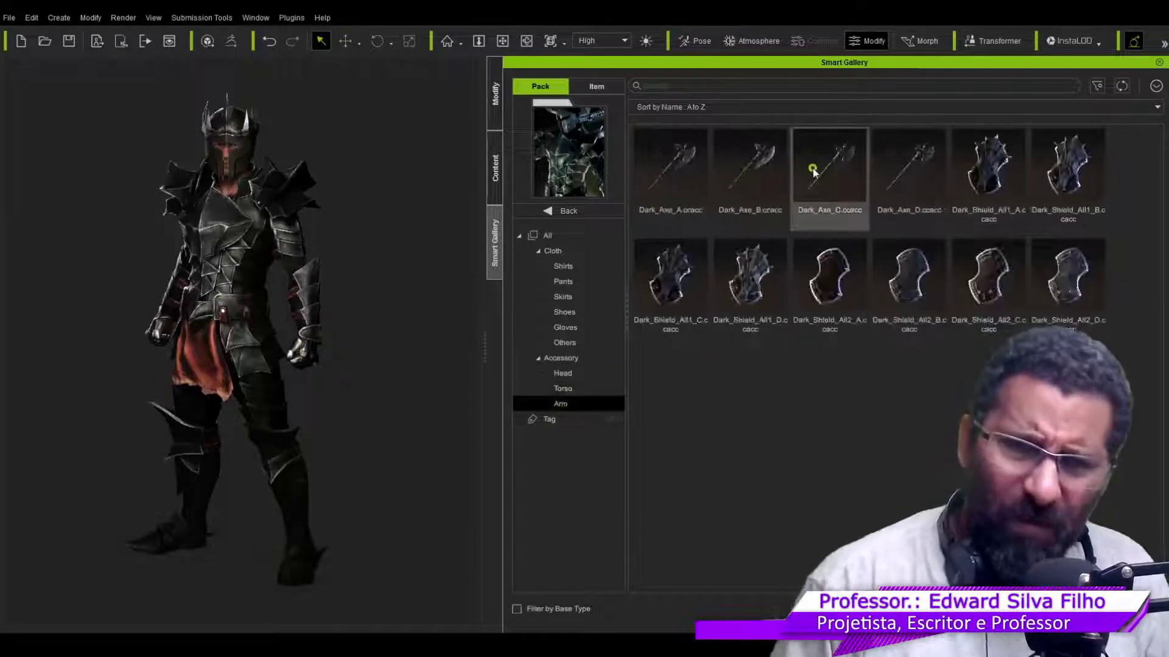
double_click(813, 172)
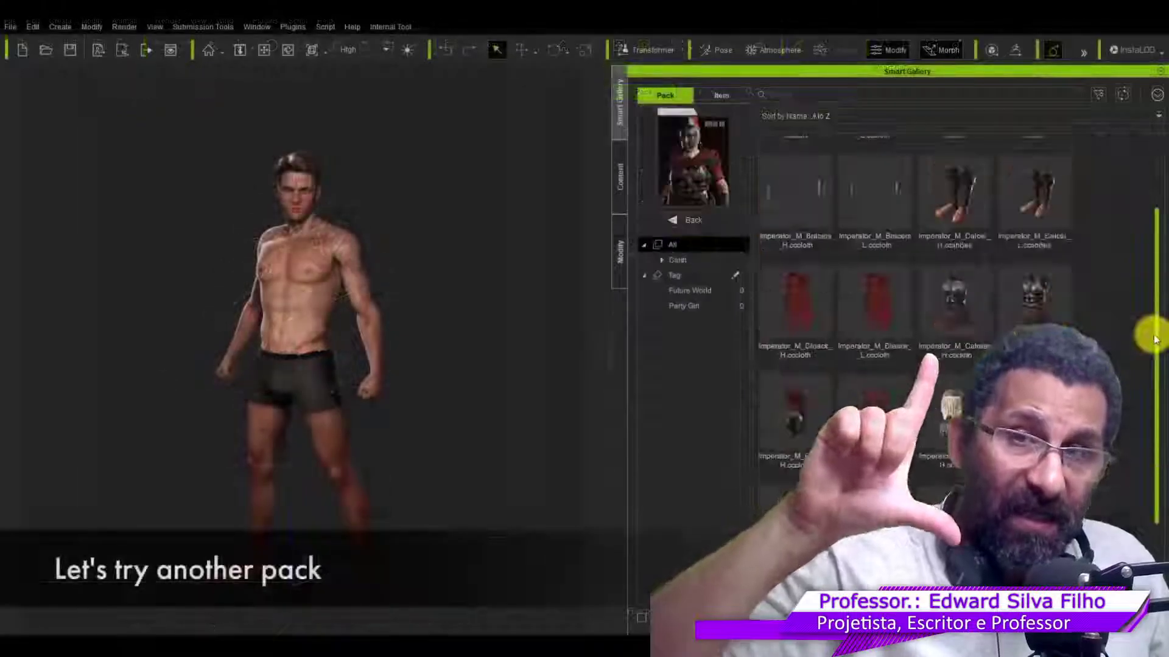
Look through the Imperator pack and dress the new character in Imperator_M_Pants_L from its Pants category
left_click_drag(1147, 331, 1140, 255)
left_click(695, 259)
left_click(695, 275)
left_click_drag(874, 176, 410, 357)
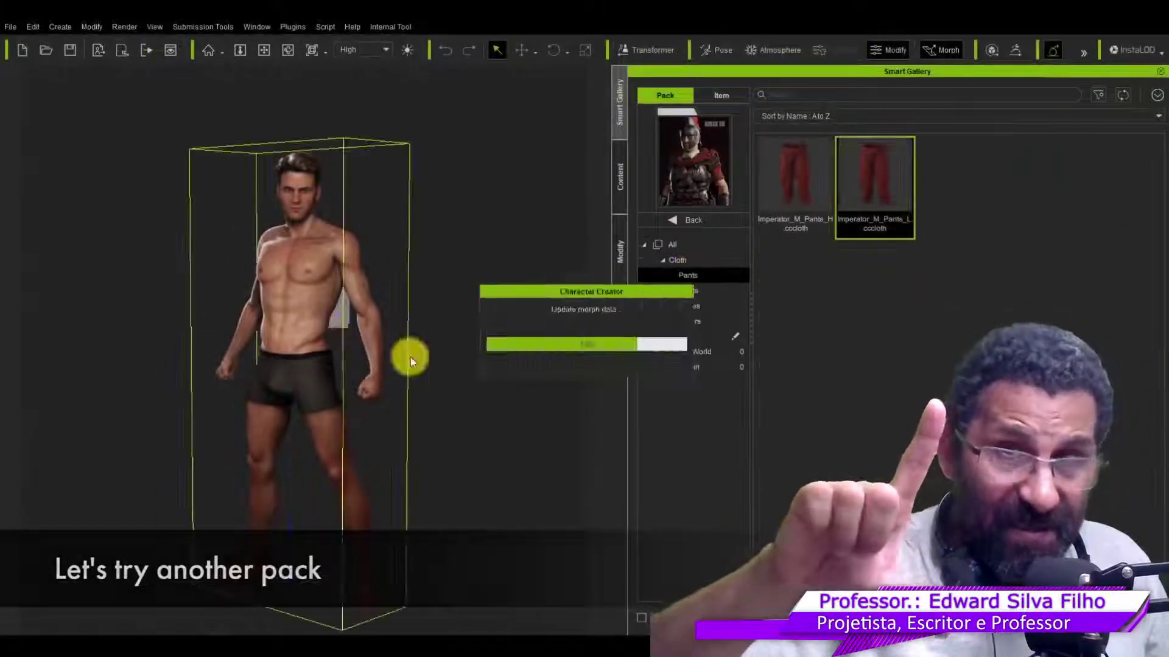
Dress the character in two L-version garments from the Imperator pack's Coats category and the L-version footwear from its Shoes category
left_click(687, 291)
left_click_drag(1033, 176, 406, 328)
left_click_drag(874, 177, 487, 318)
left_click(693, 305)
left_click_drag(875, 177, 454, 457)
left_click(689, 322)
left_click_drag(875, 176, 477, 388)
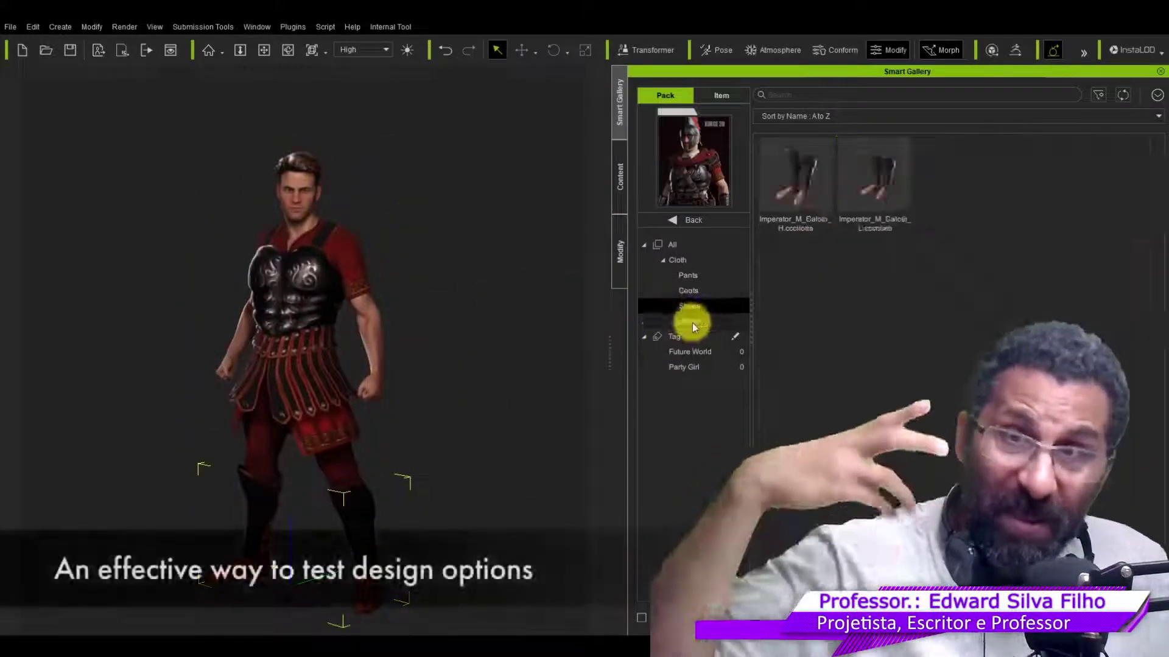
Add Imperator_M_Balteus_L, Imperator_M_Belt_L, Imperator_M_Bracers_L and another armour piece from the Imperator pack's Others category to the character
left_click(692, 323)
left_click_drag(875, 177, 354, 338)
left_click_drag(1033, 179, 421, 340)
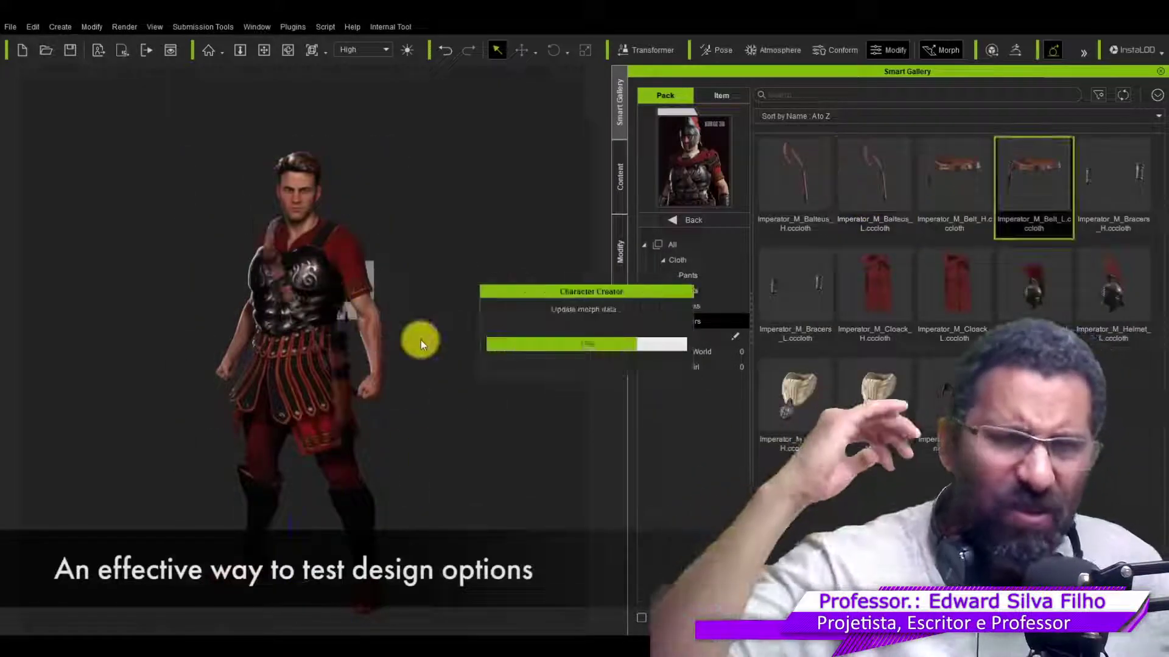
left_click_drag(795, 292, 433, 336)
left_click_drag(875, 402, 636, 382)
left_click_drag(637, 383, 467, 336)
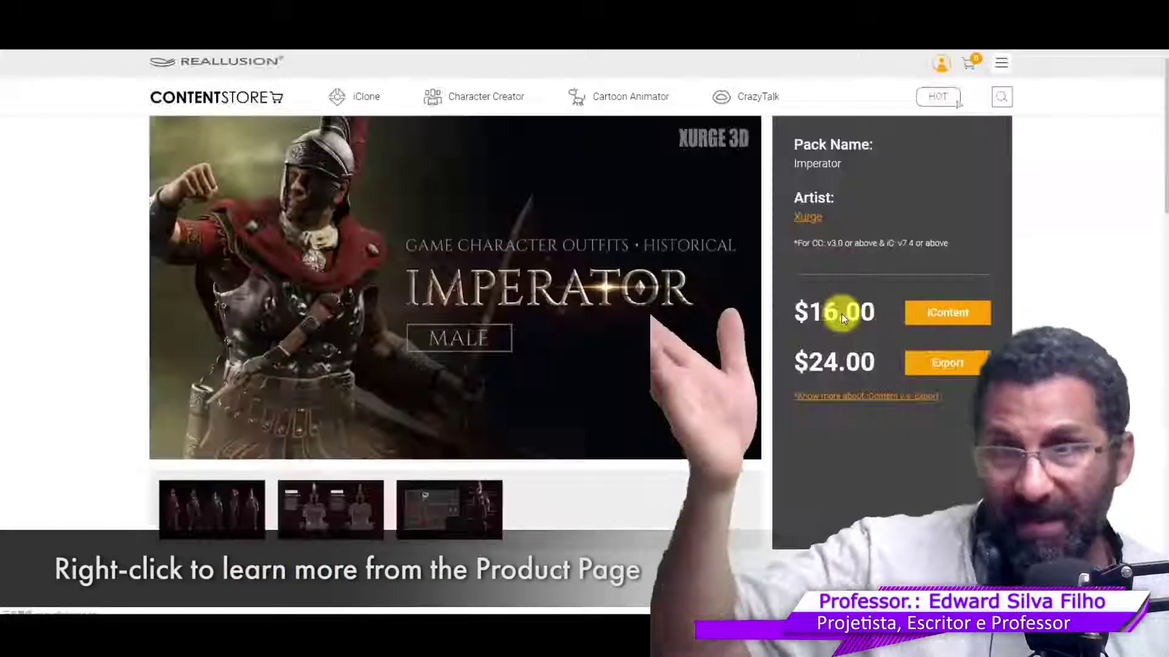
Read through the Imperator product page in the Reallusion Content Store and view its enlarged preview images
left_click_drag(1158, 70, 1144, 219)
scroll(1138, 256, "down", 5)
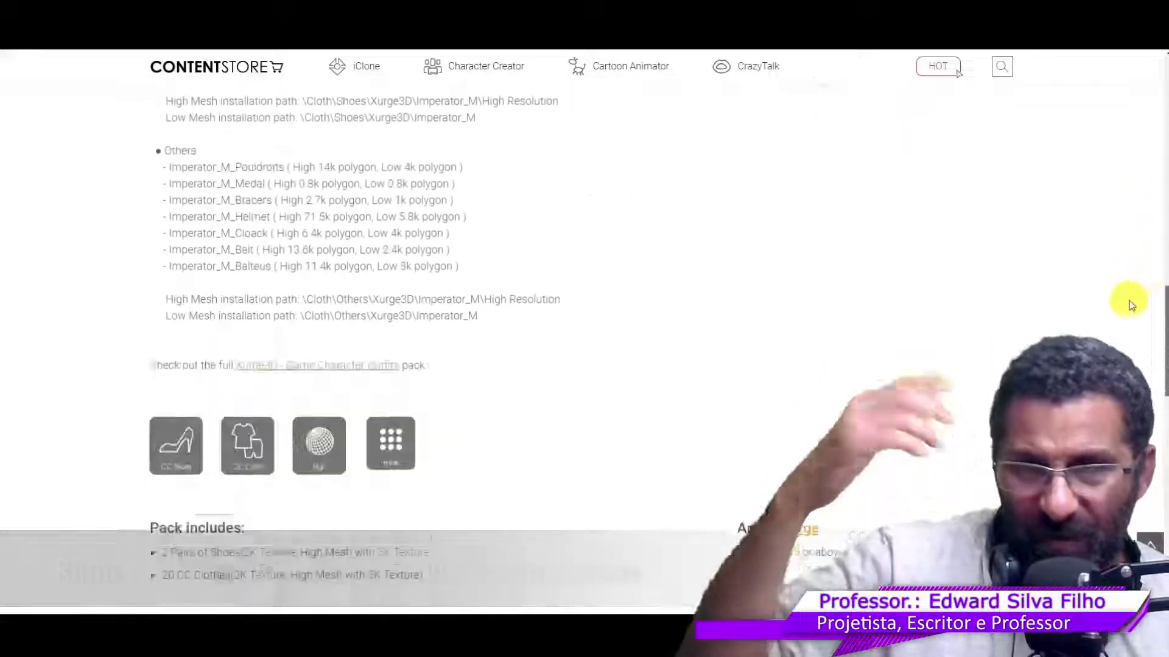
scroll(1135, 213, "up", 20)
left_click(232, 525)
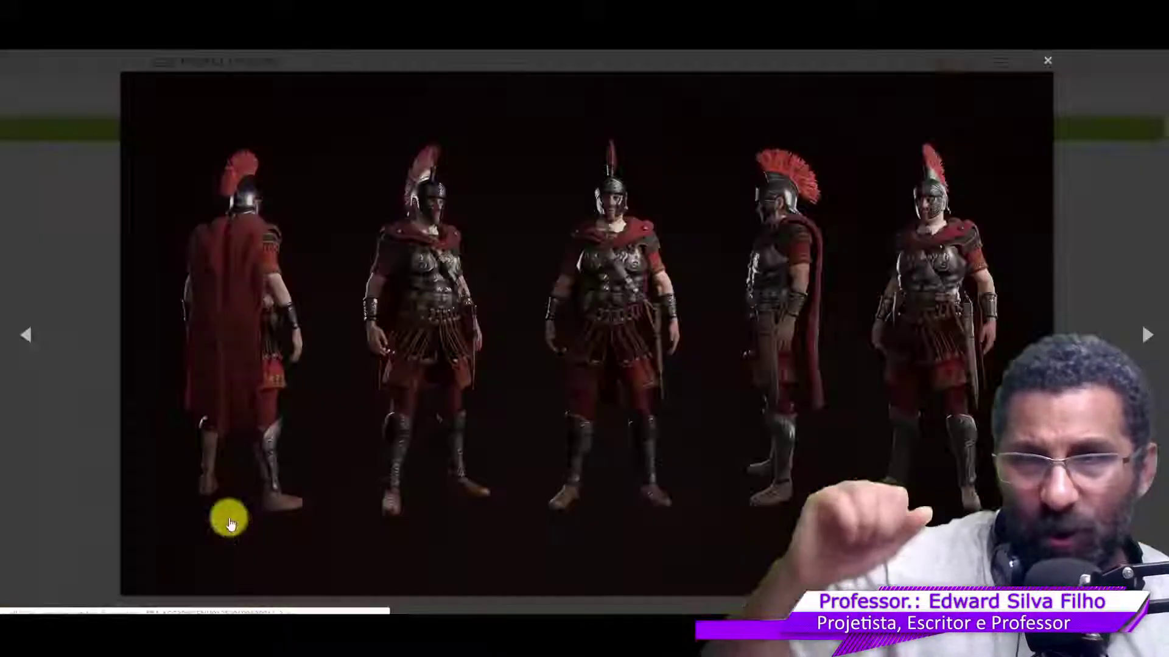
left_click(1157, 341)
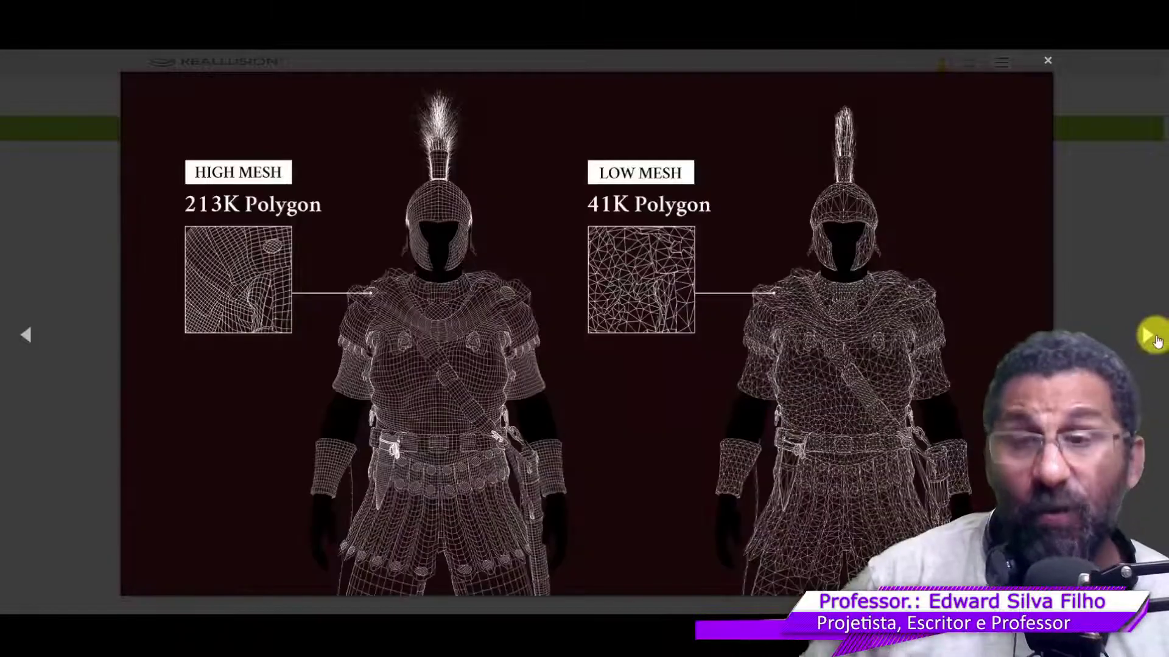
left_click(1156, 342)
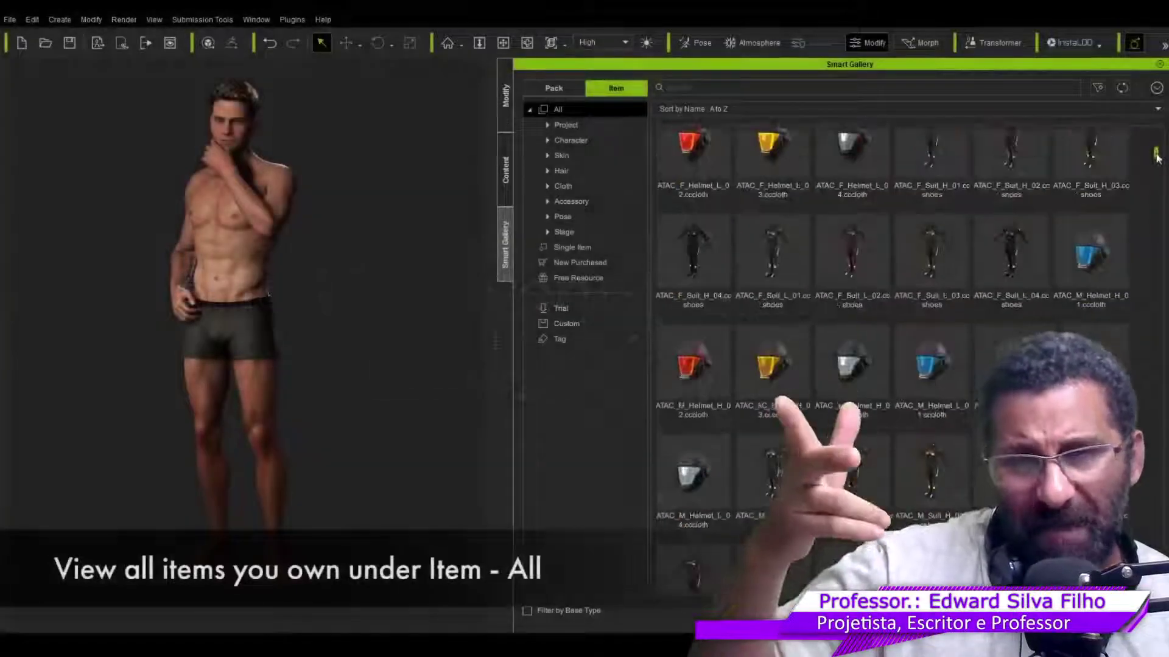
Browse all owned individual items in the Smart Gallery and narrow them by content type to Cloth and its Pants category
left_click_drag(1155, 155, 1162, 192)
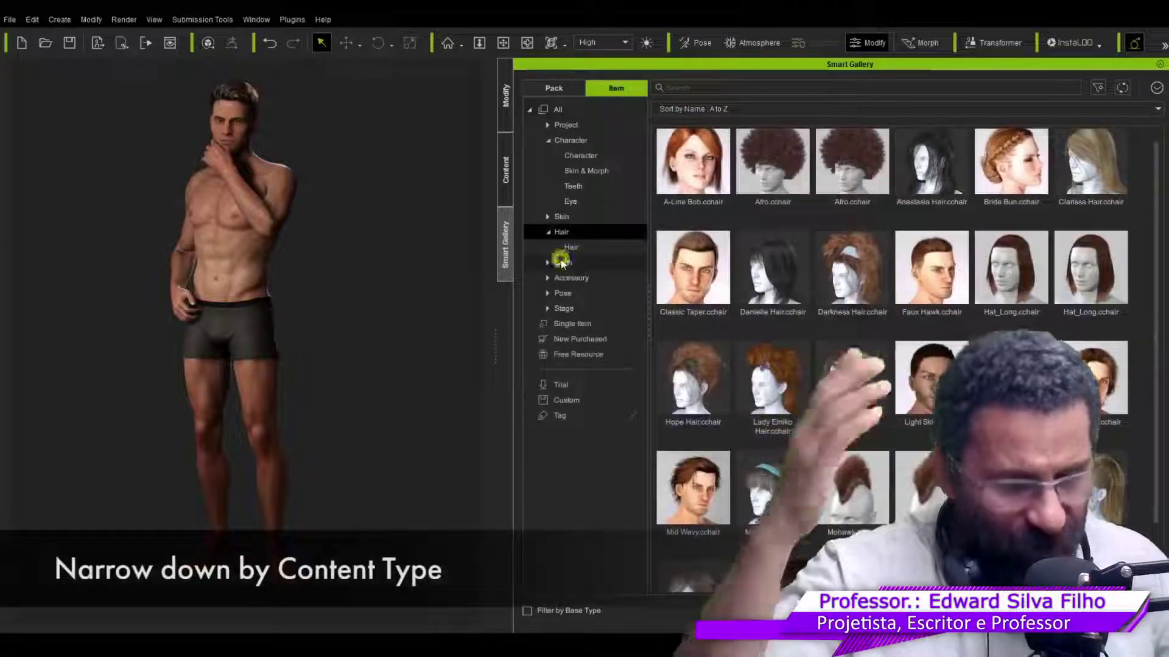
left_click(561, 262)
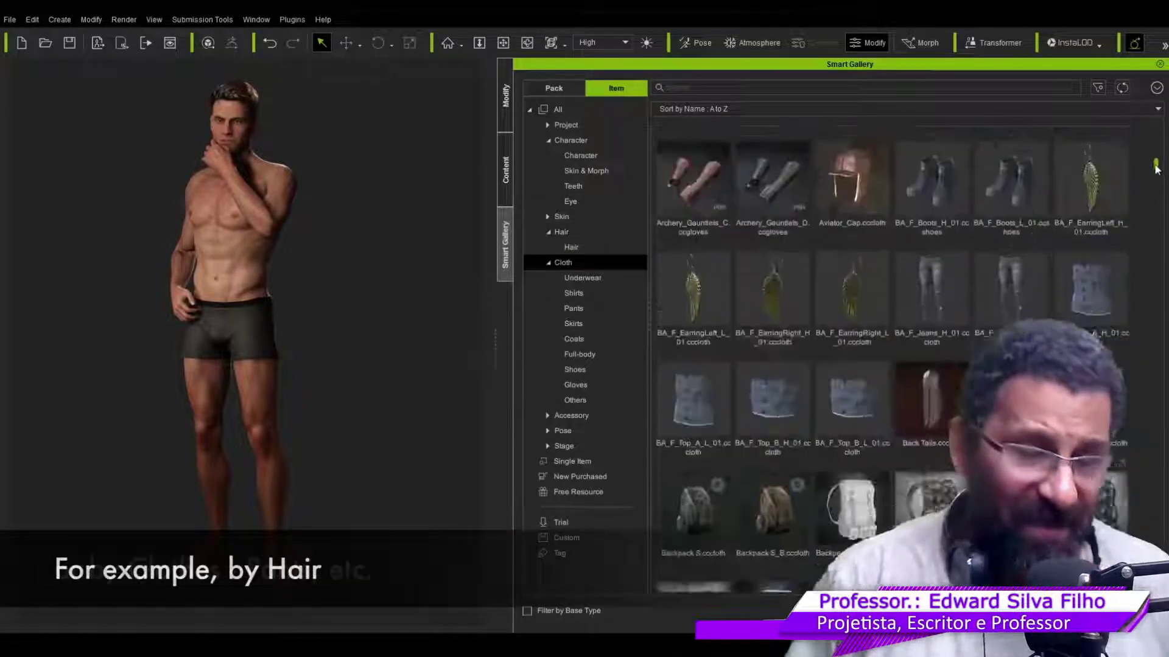
left_click_drag(1156, 174, 1158, 191)
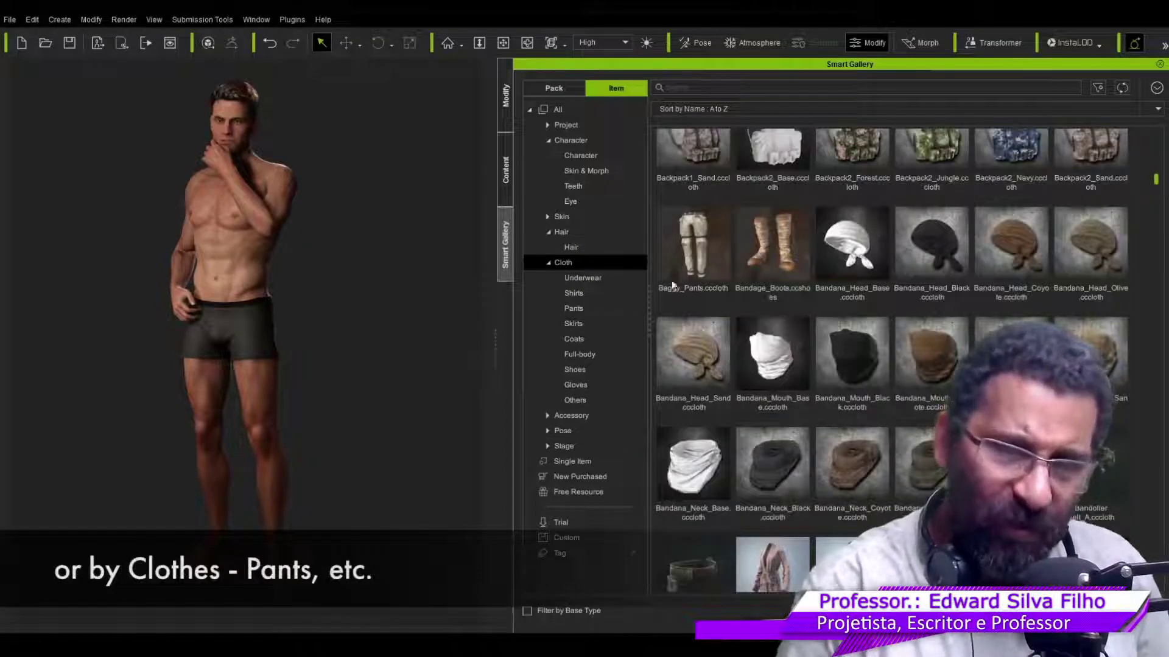
scroll(710, 273, "down", 3)
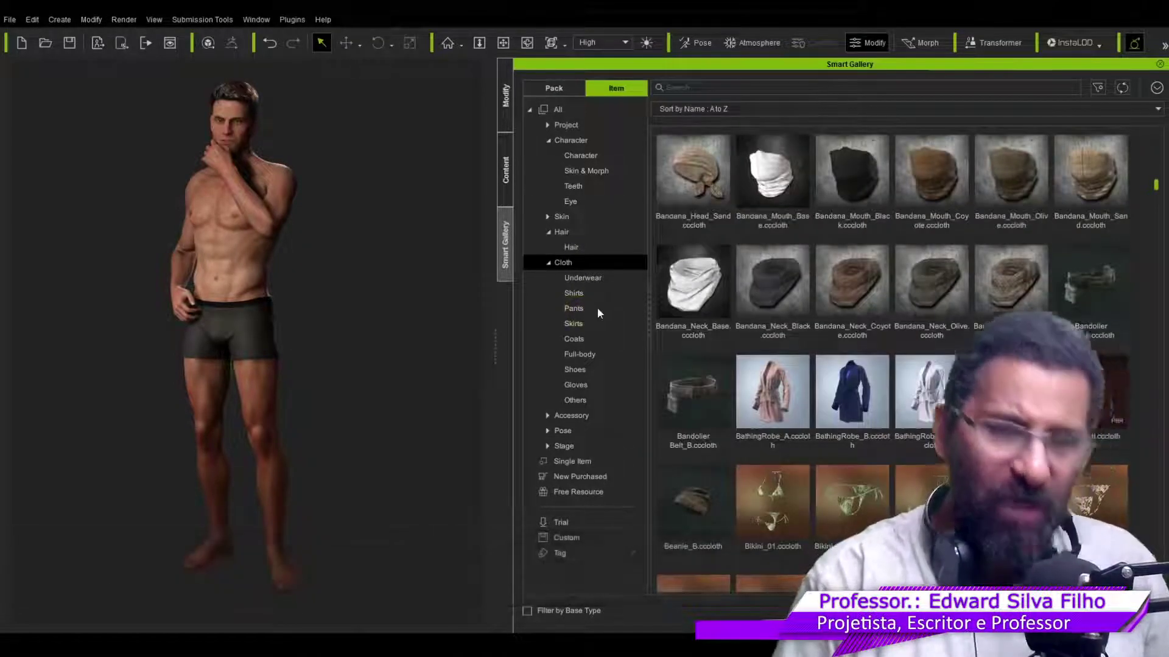
left_click(597, 308)
left_click_drag(1152, 169, 804, 307)
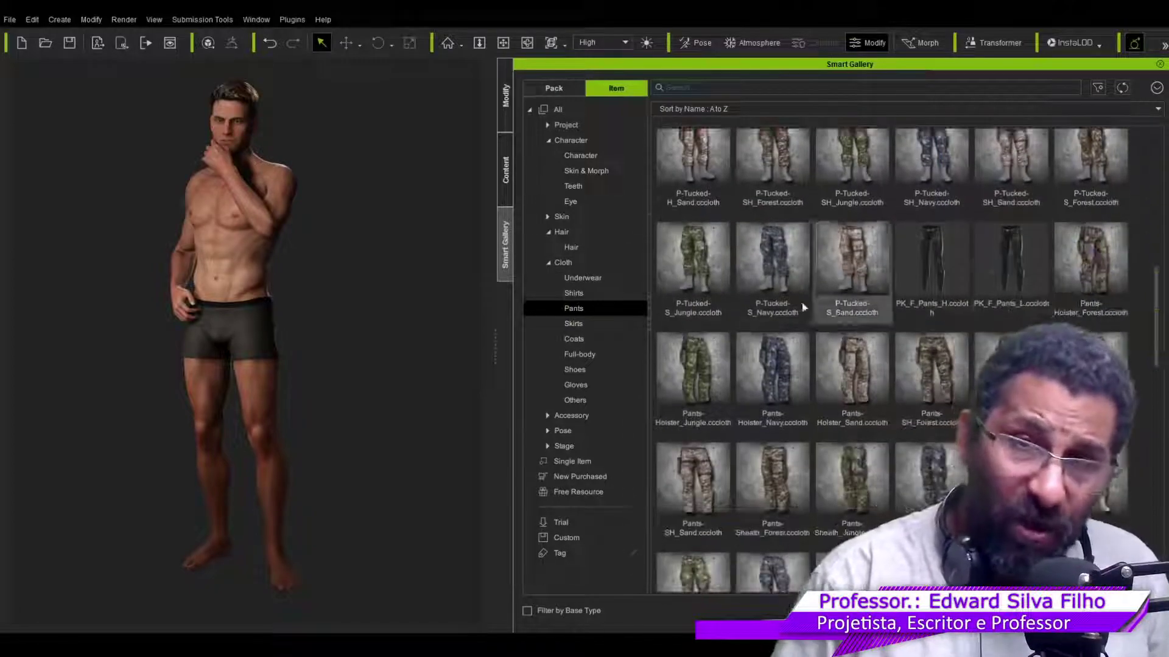
Search all items for the author Xurge and view the product info of HYPER_F_Suit_L_02
left_click(558, 110)
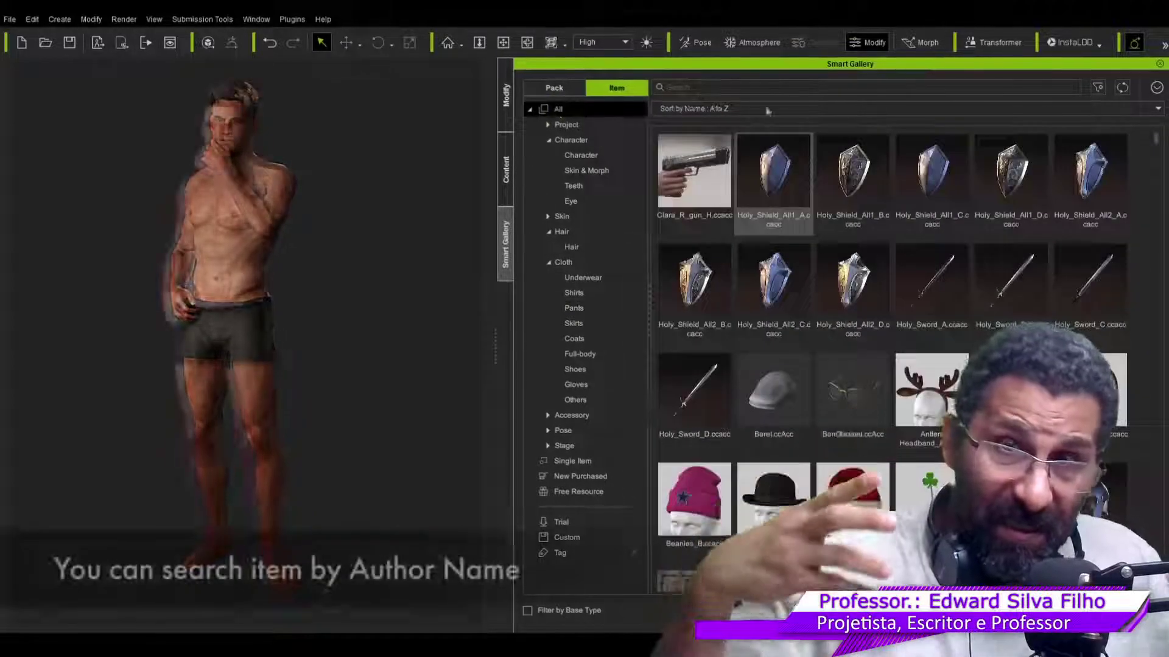
type("Xurge")
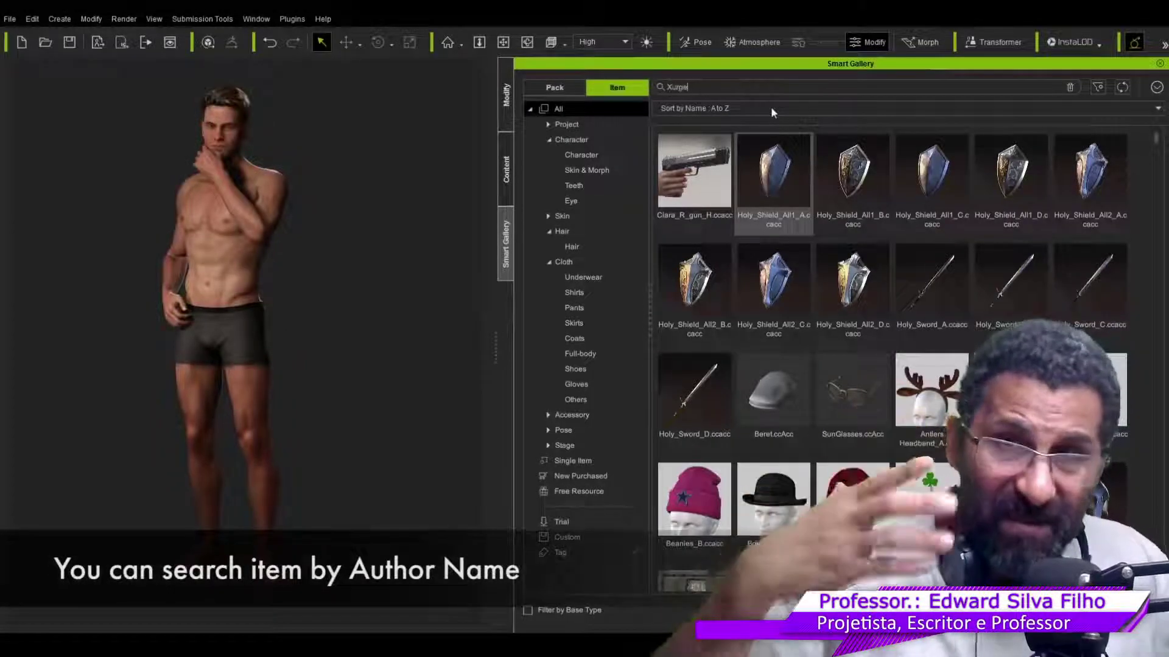
left_click_drag(1157, 167, 1161, 377)
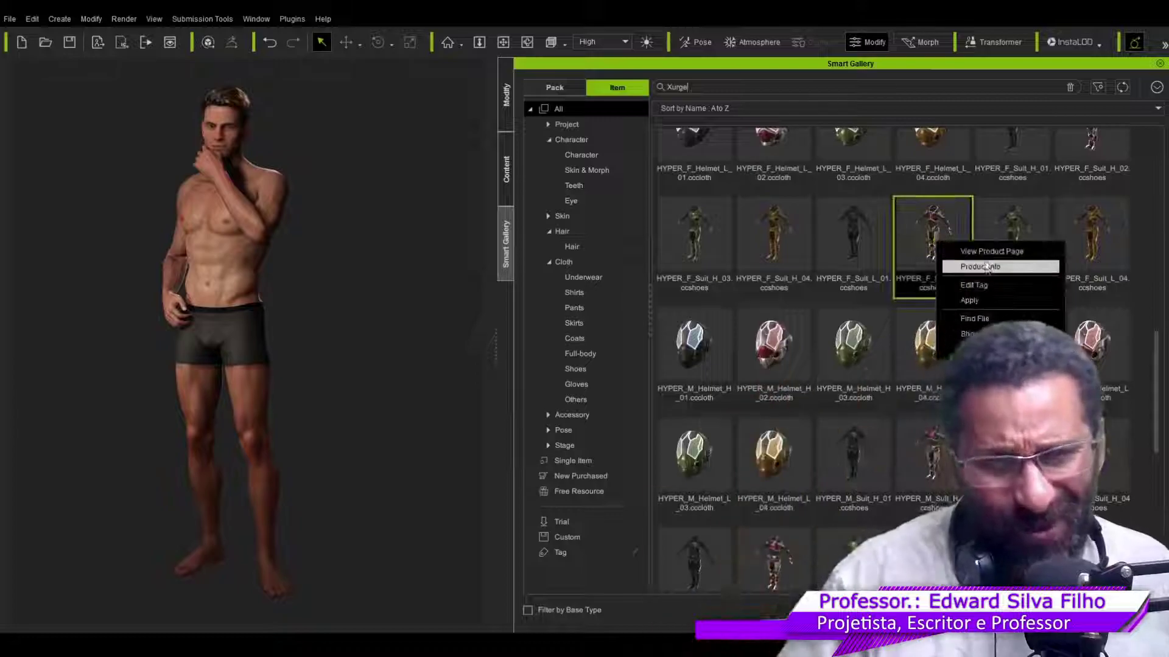
left_click(998, 268)
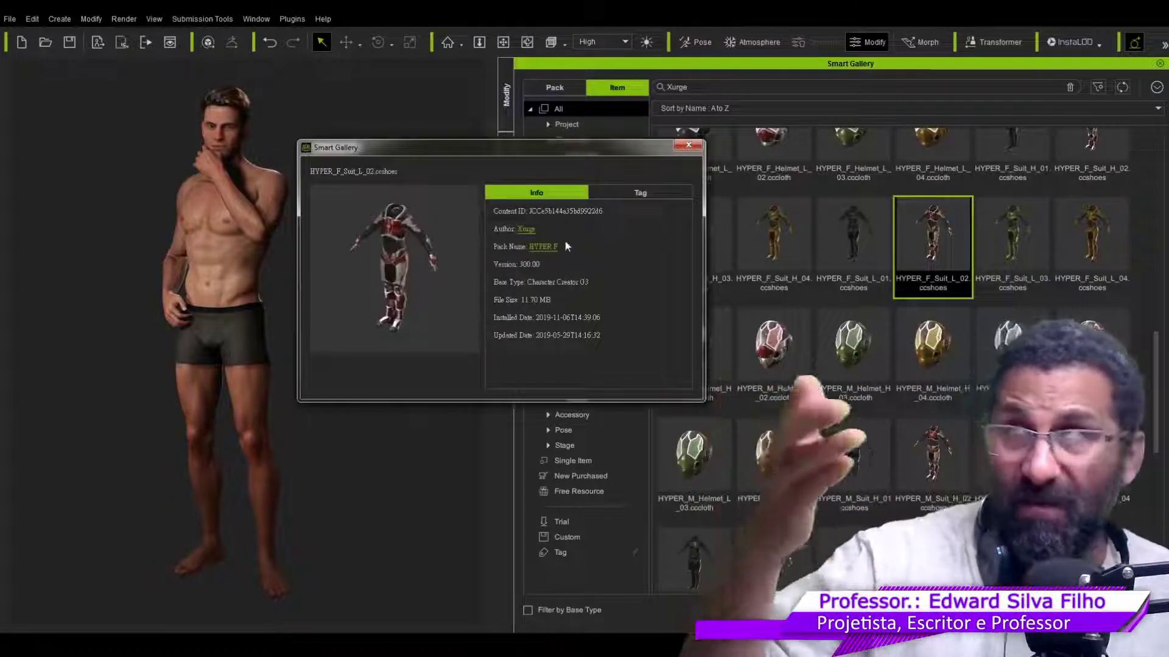
left_click(690, 148)
scroll(927, 126, "up", 8)
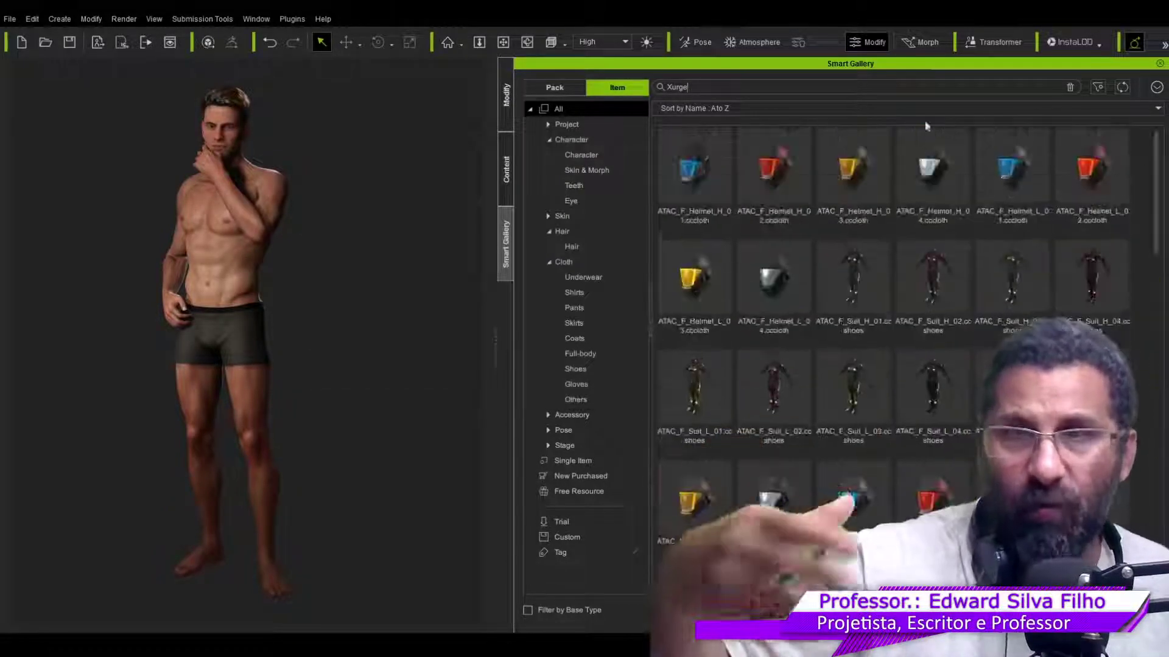
Search all owned items for the keyword "3D Scan" and look through the matching items
left_click(671, 89)
type("3D Scan")
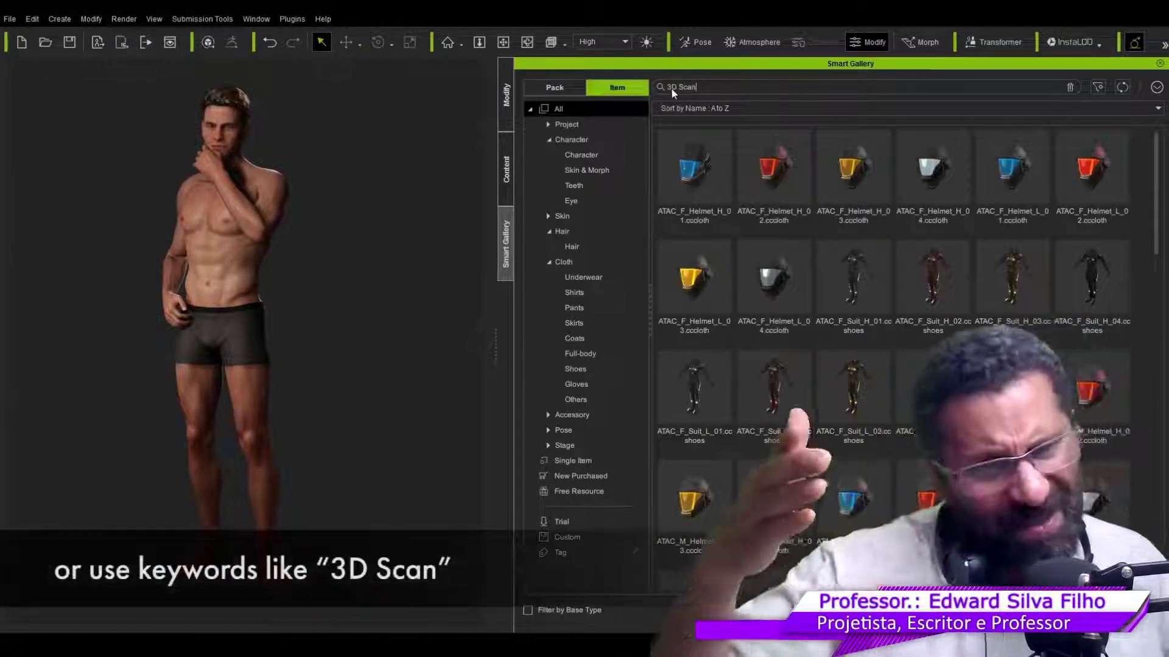
key("Return")
mouse_move(1156, 181)
left_mouse_down()
mouse_move(1159, 344)
mouse_move(1158, 160)
left_mouse_up()
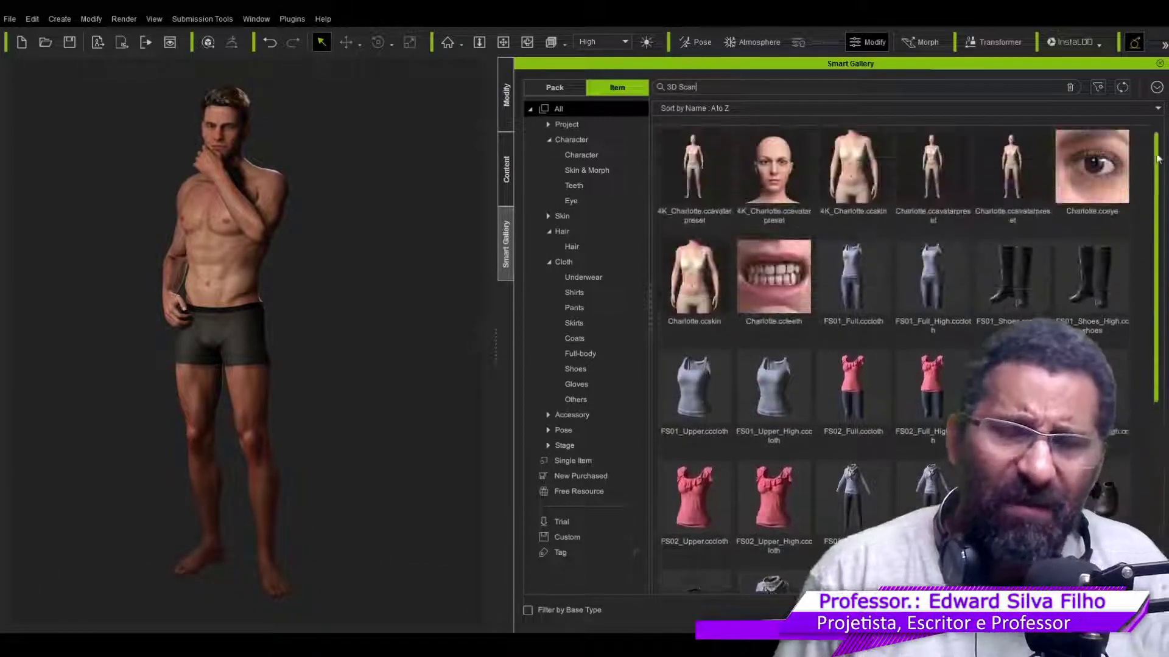
Search all owned items across packs and content types for the keyword "Survivor"
type("Survivor")
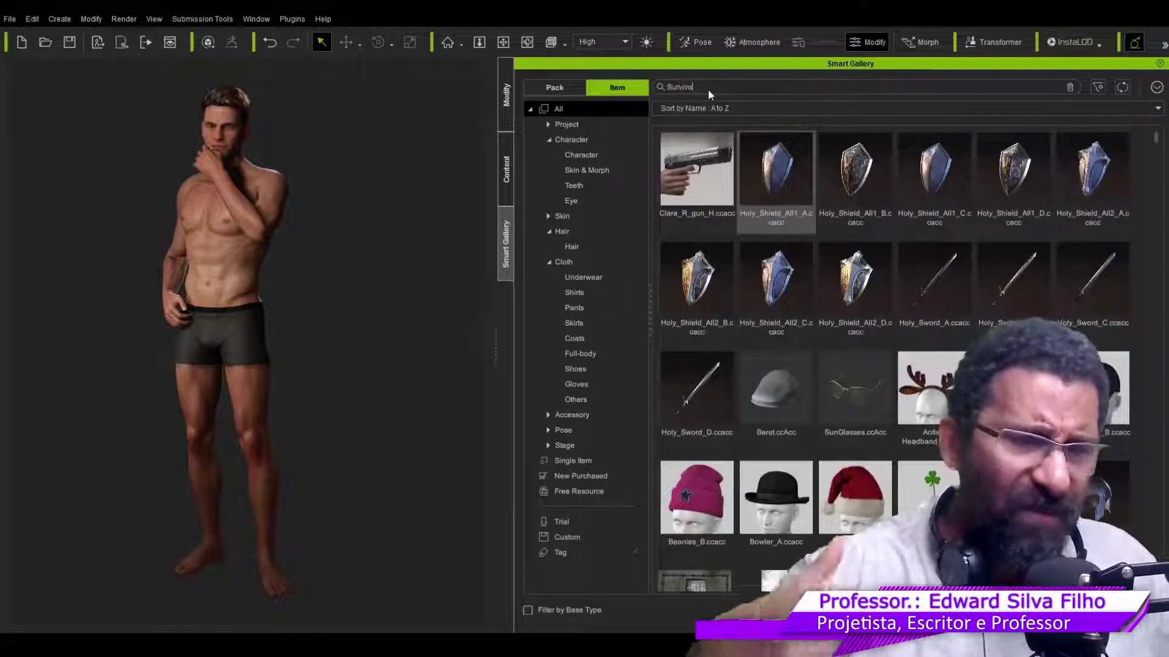
key("Return")
mouse_move(1160, 162)
left_mouse_down()
mouse_move(1161, 283)
mouse_move(1155, 161)
left_mouse_up()
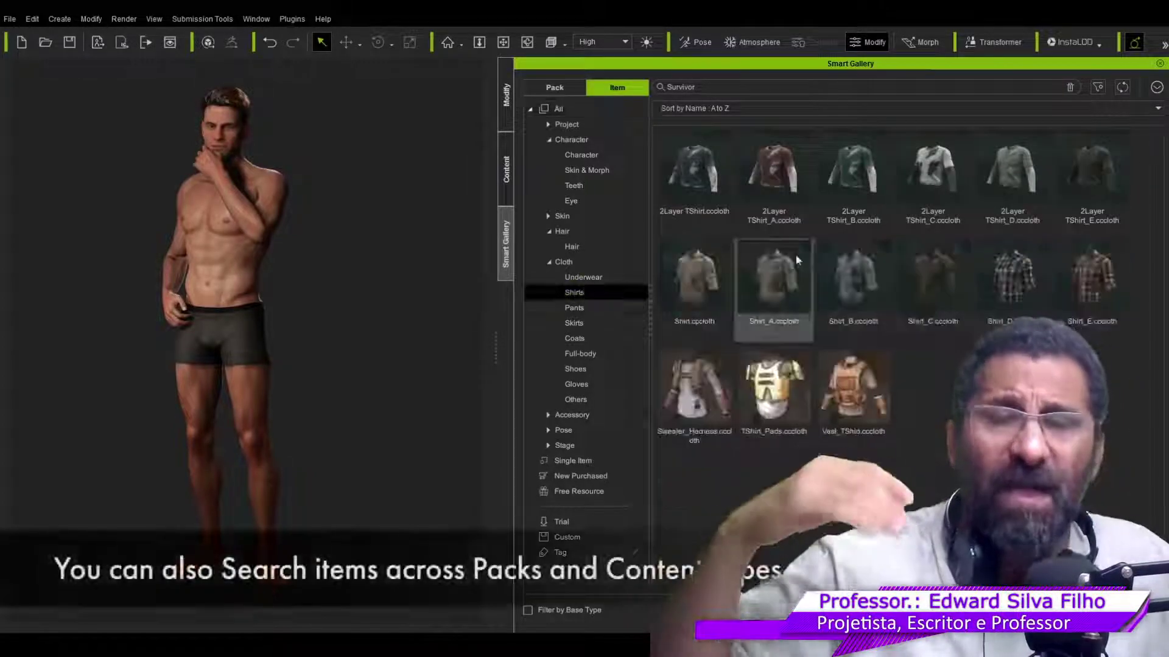
Dress the character in Shirt and Cargo Shorts from the Survivor results and move on to the Skirts category
left_click_drag(612, 346, 239, 294)
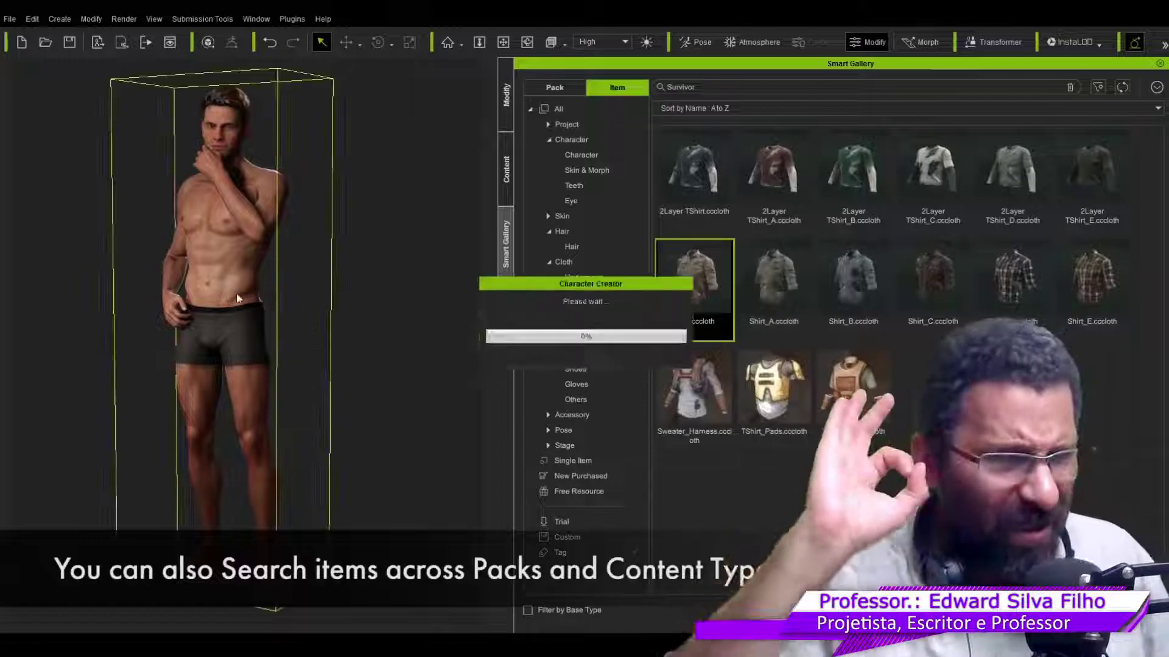
left_click(578, 309)
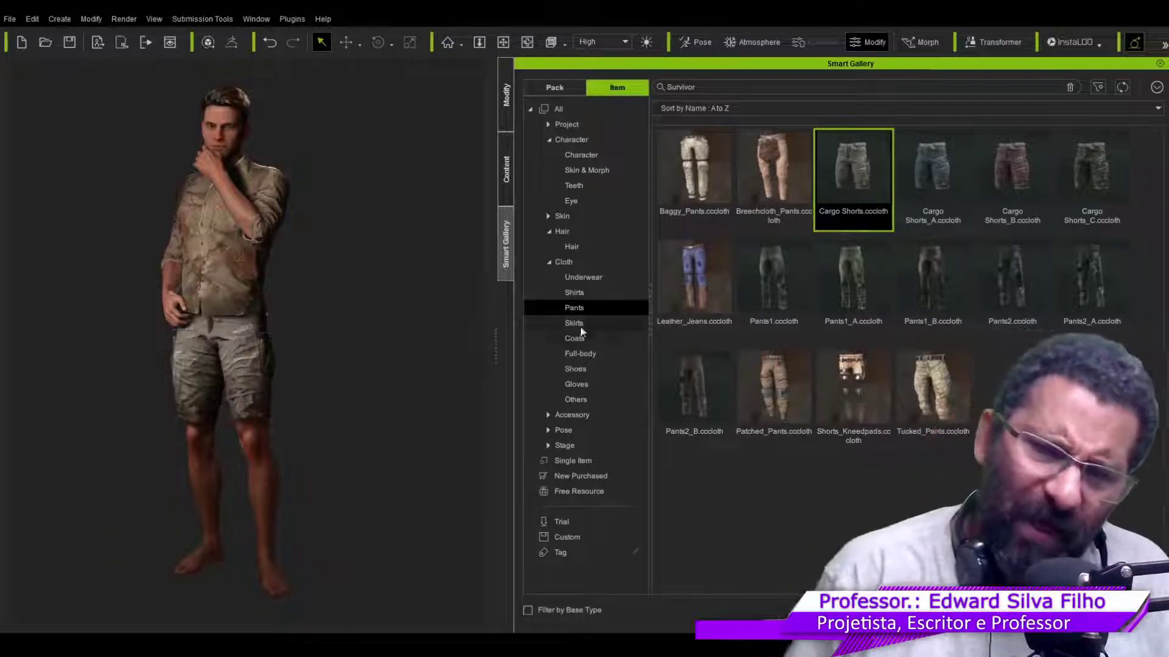
left_click(580, 328)
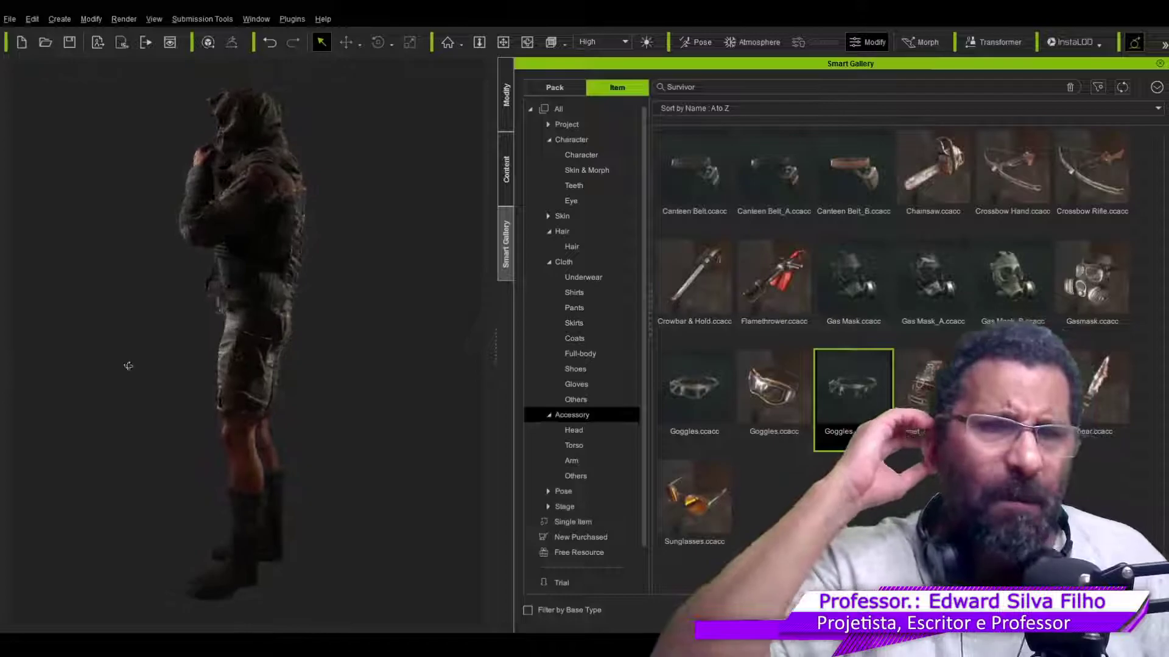
Find the pack that Goggles_A belongs to and browse all items in the Apocalypse - Alternative Equipment pack
right_click_drag(128, 366, 542, 376)
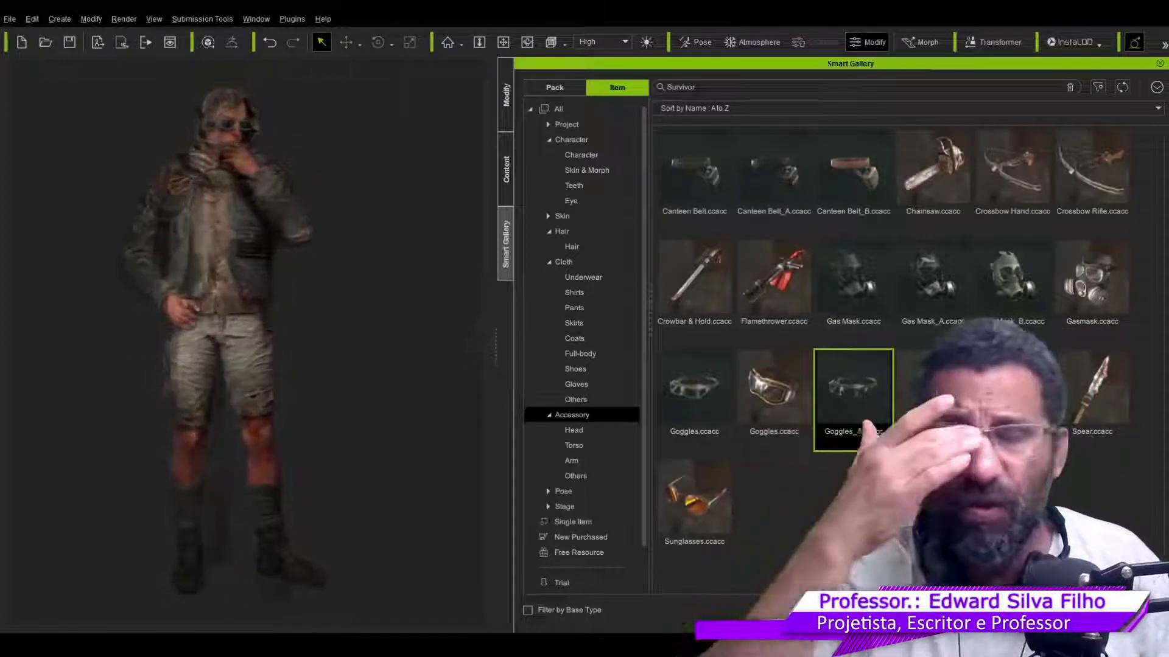
right_click(852, 393)
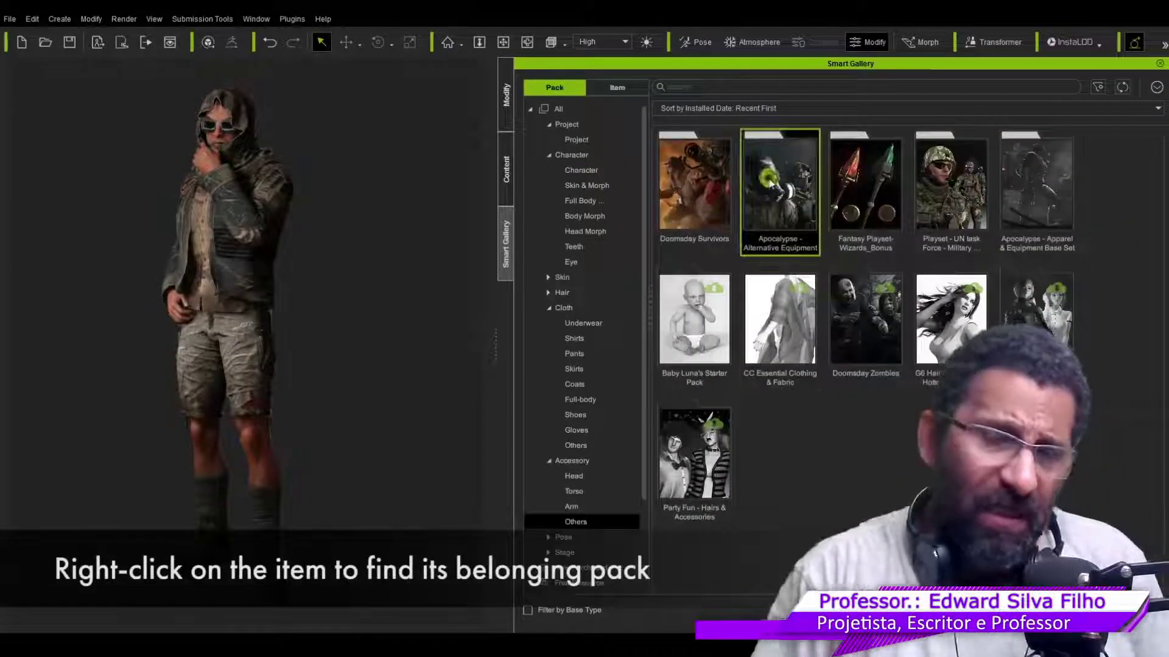
double_click(770, 191)
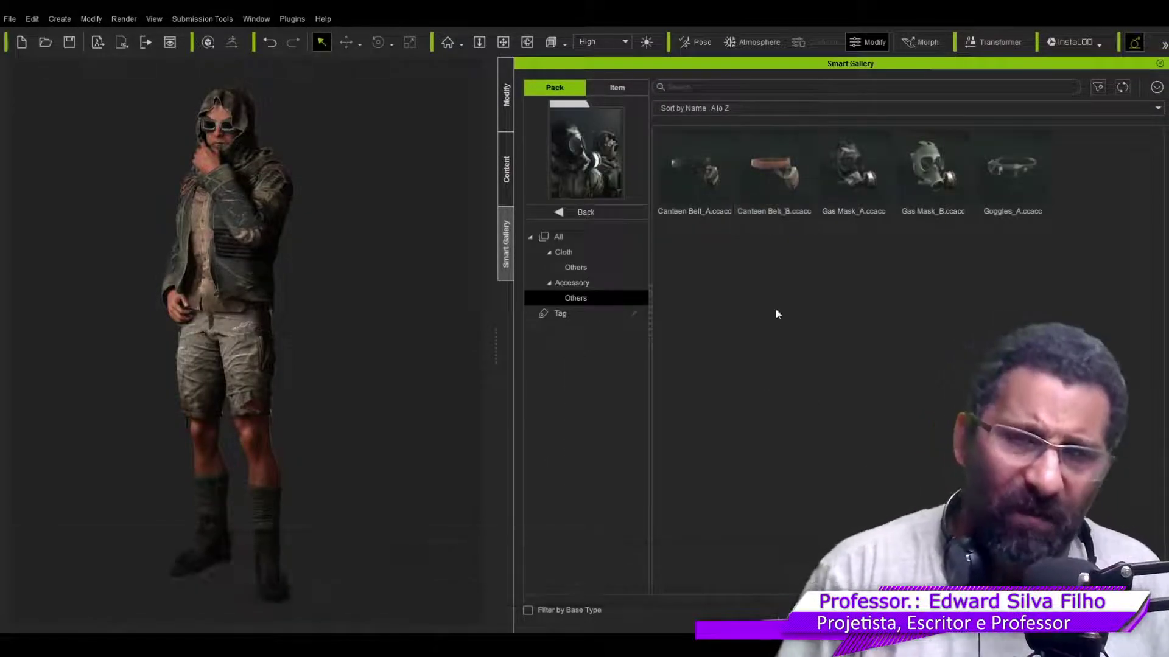
left_click(551, 236)
scroll(1141, 386, "down", 5)
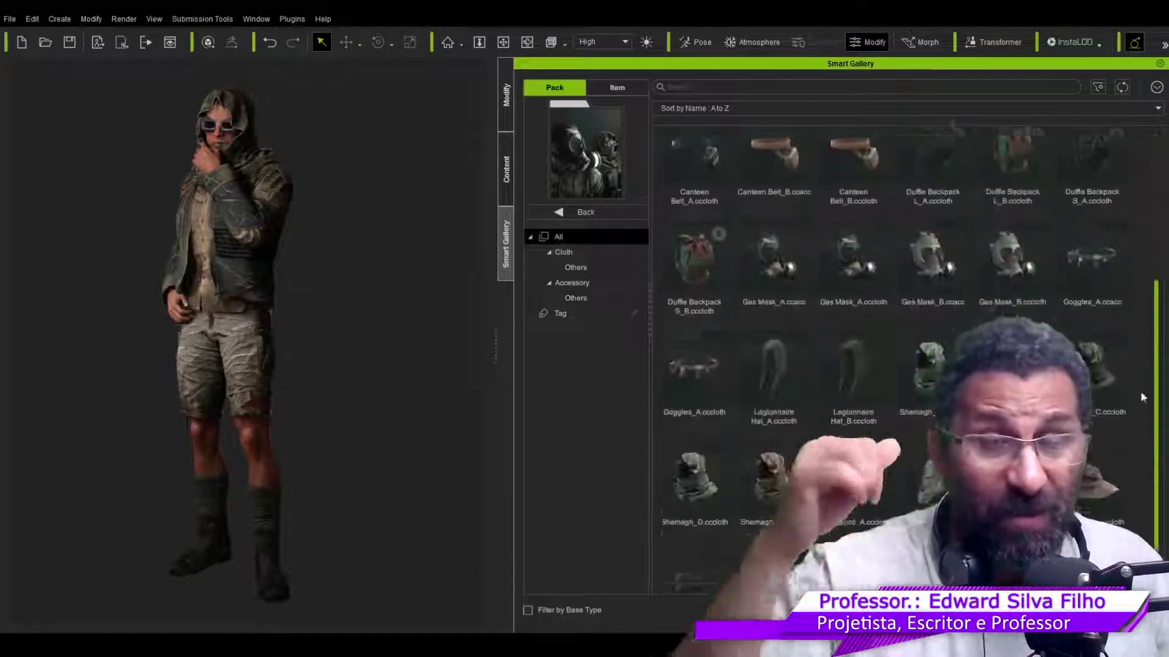
scroll(1135, 371, "up", 5)
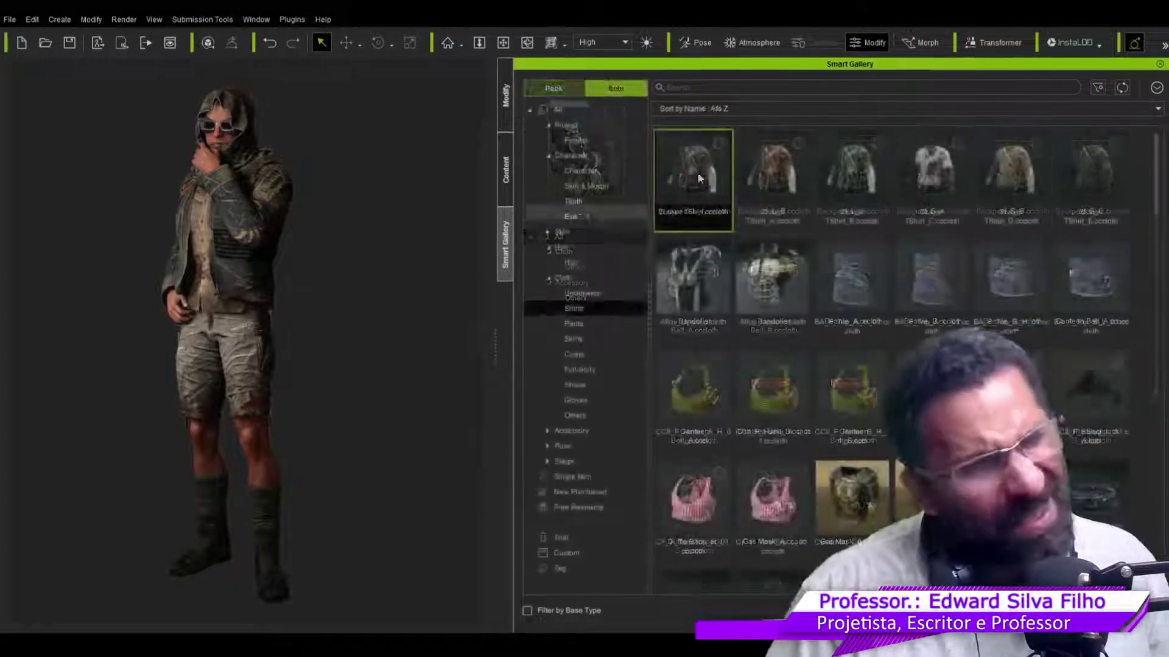
View the product info of the 2Layer TShirt, 2Layer TShirt_A and Centurion_Chest items in the Shirts category
right_click(700, 178)
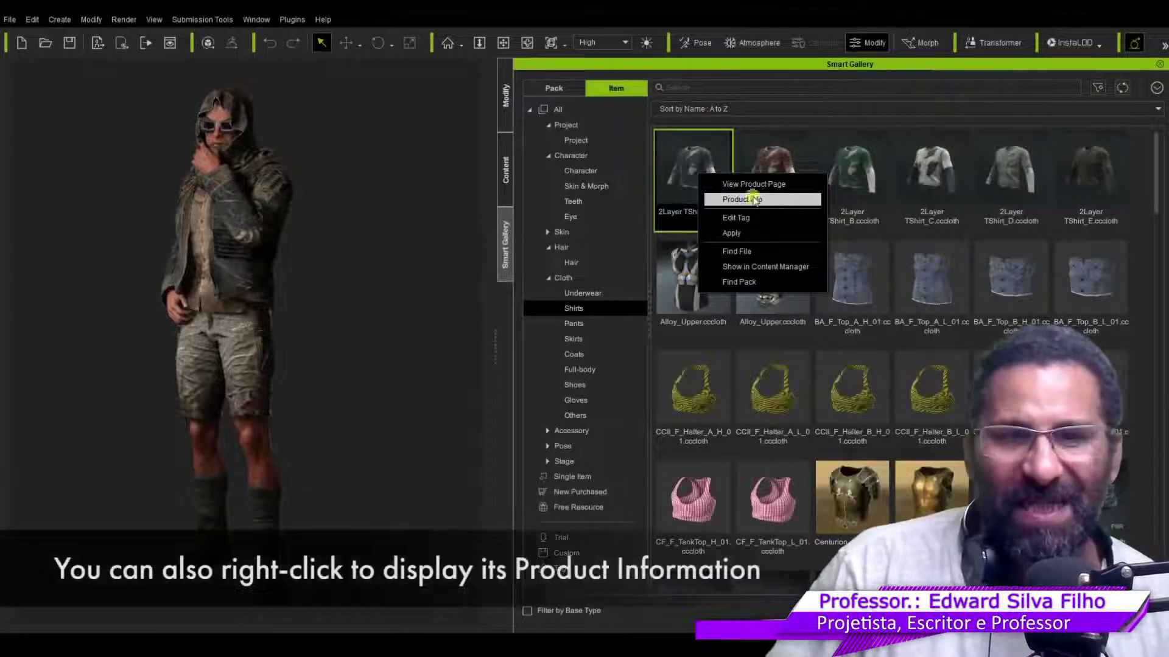
left_click(742, 200)
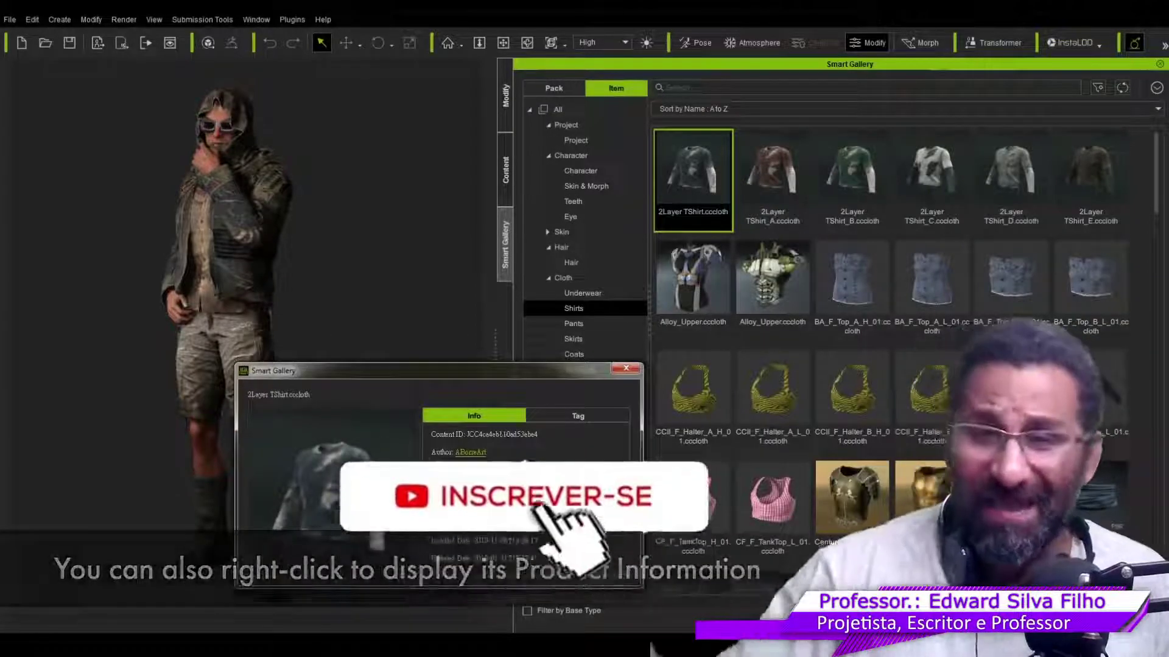
left_click(772, 175)
left_click(851, 498)
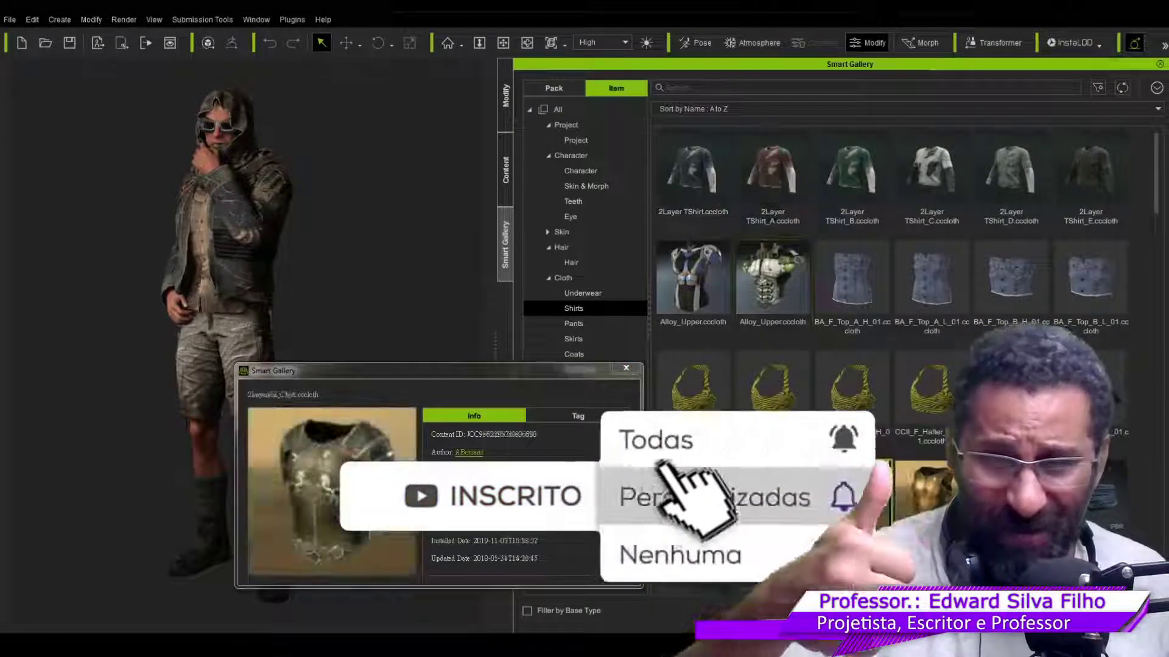
Open the author's marketplace page and the Gladiator Vol. 2 store page from the Centurion_Chest product info and look through them
left_click(470, 452)
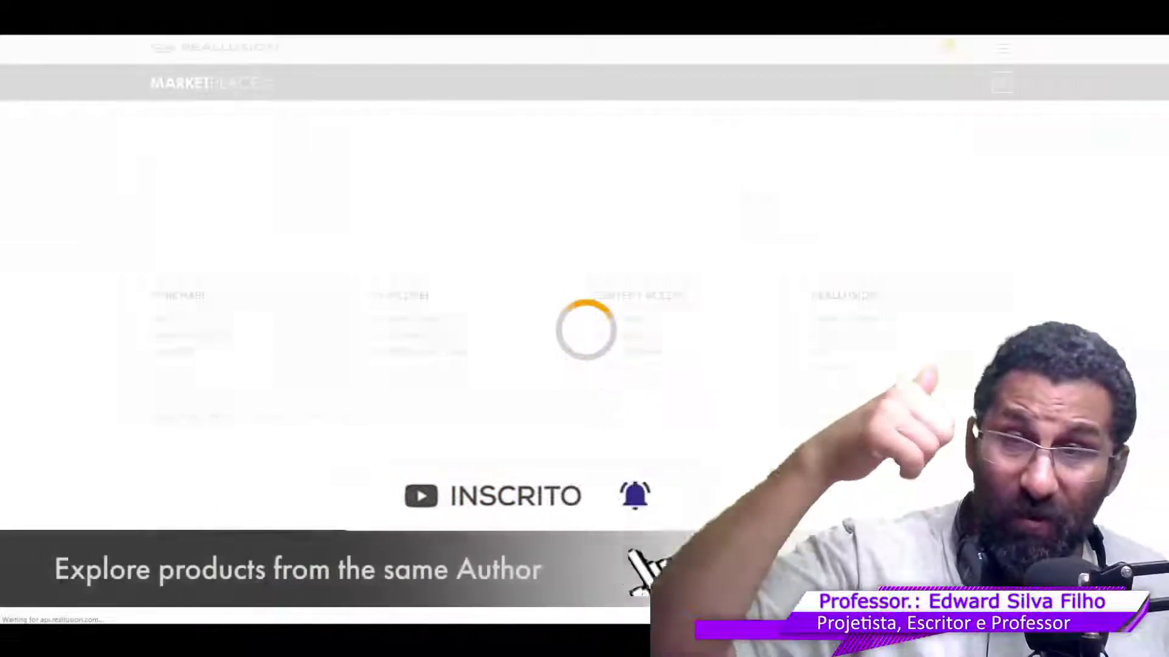
left_click_drag(1164, 154, 1133, 121)
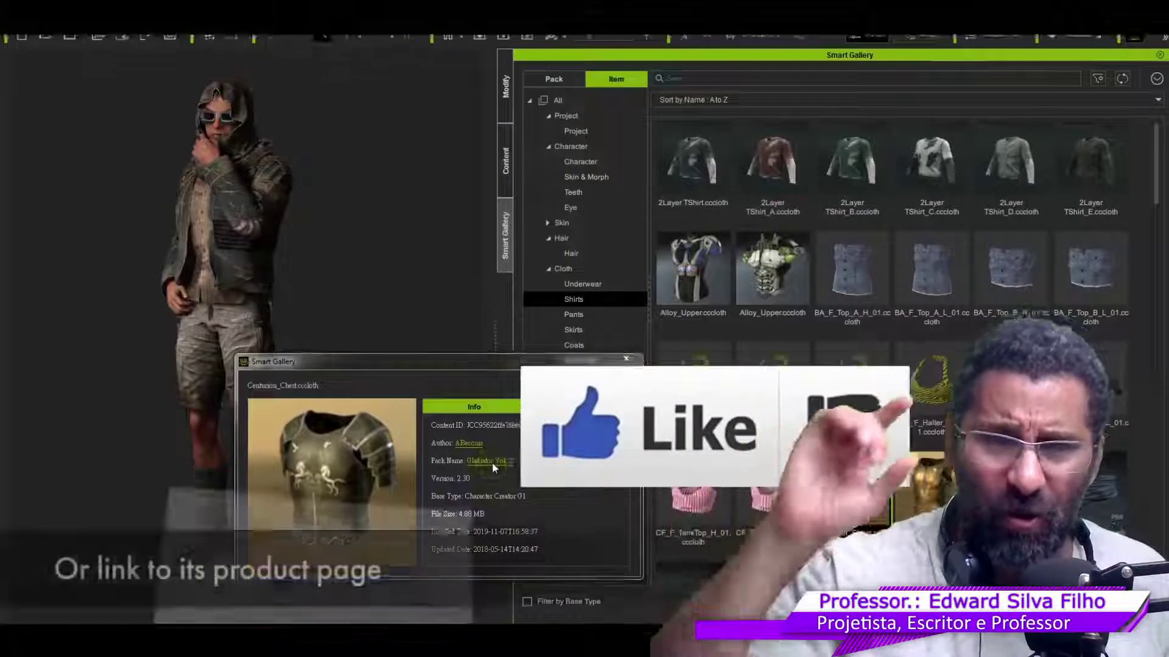
left_click(490, 470)
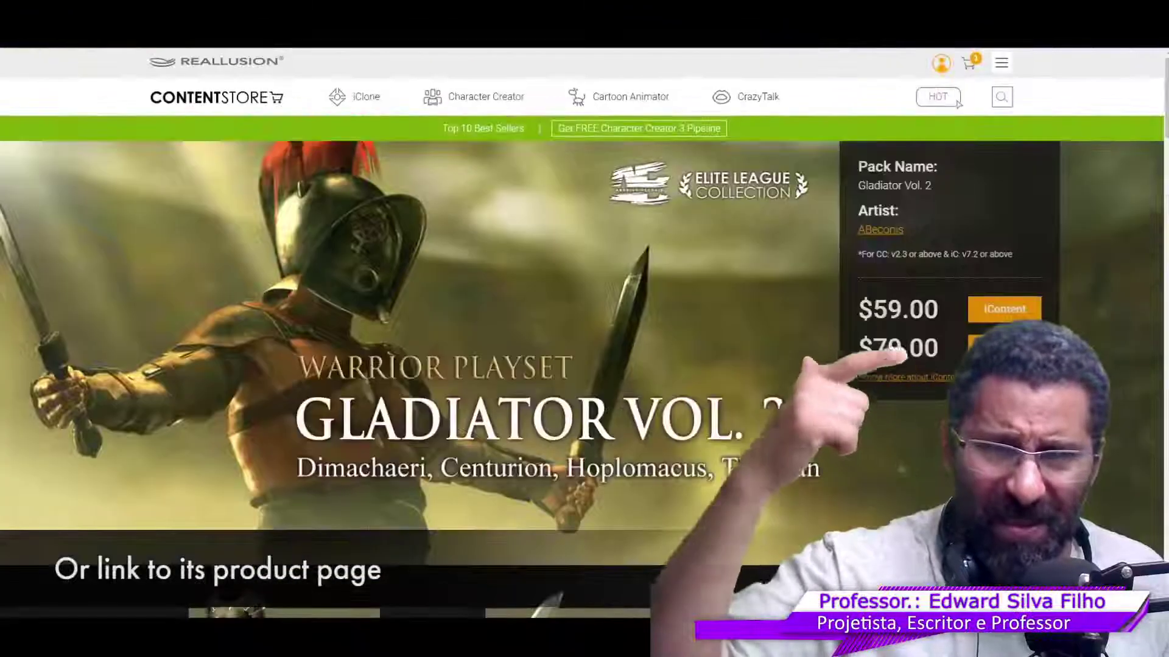
left_click_drag(1165, 109, 1156, 246)
scroll(959, 73, "down", 5)
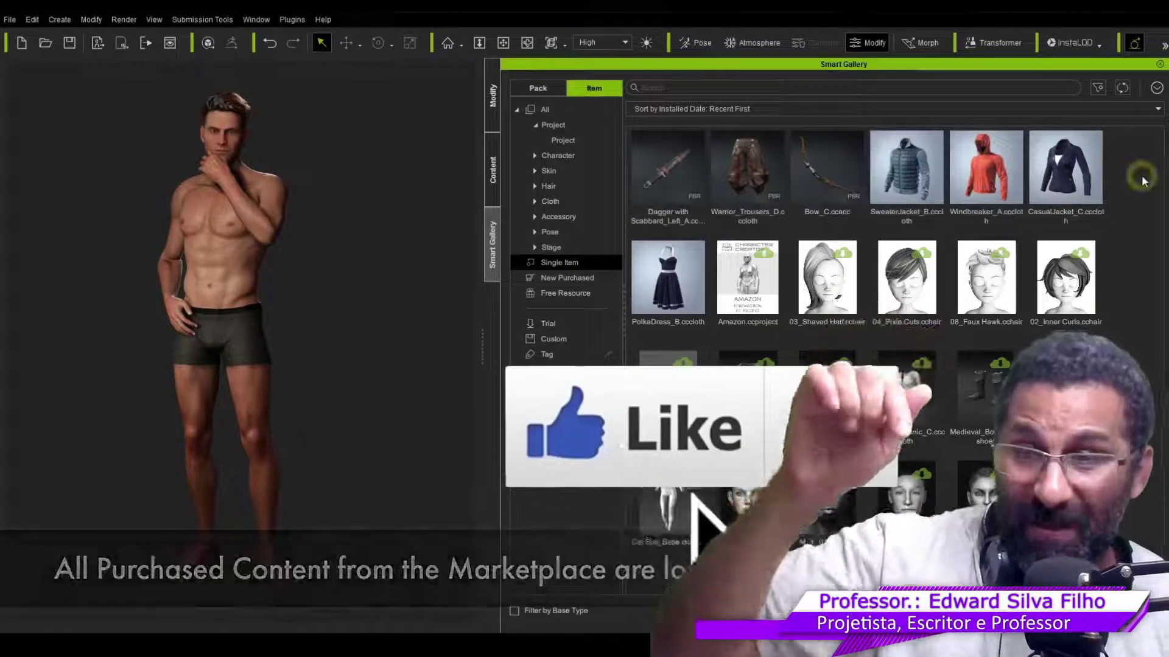
Dress the character in Warrior_Trousers_D and Medieval_Doublet_C from the Single Item category and check the outfit from several sides
left_click_drag(753, 182, 238, 411)
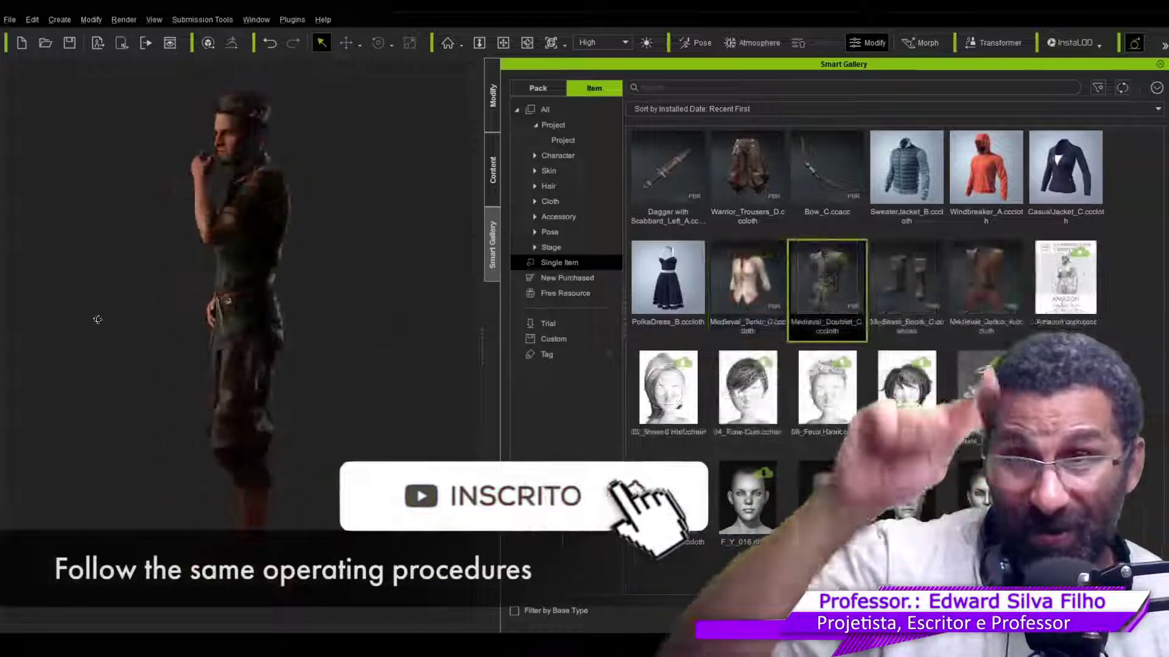
right_click_drag(15, 319, 168, 324)
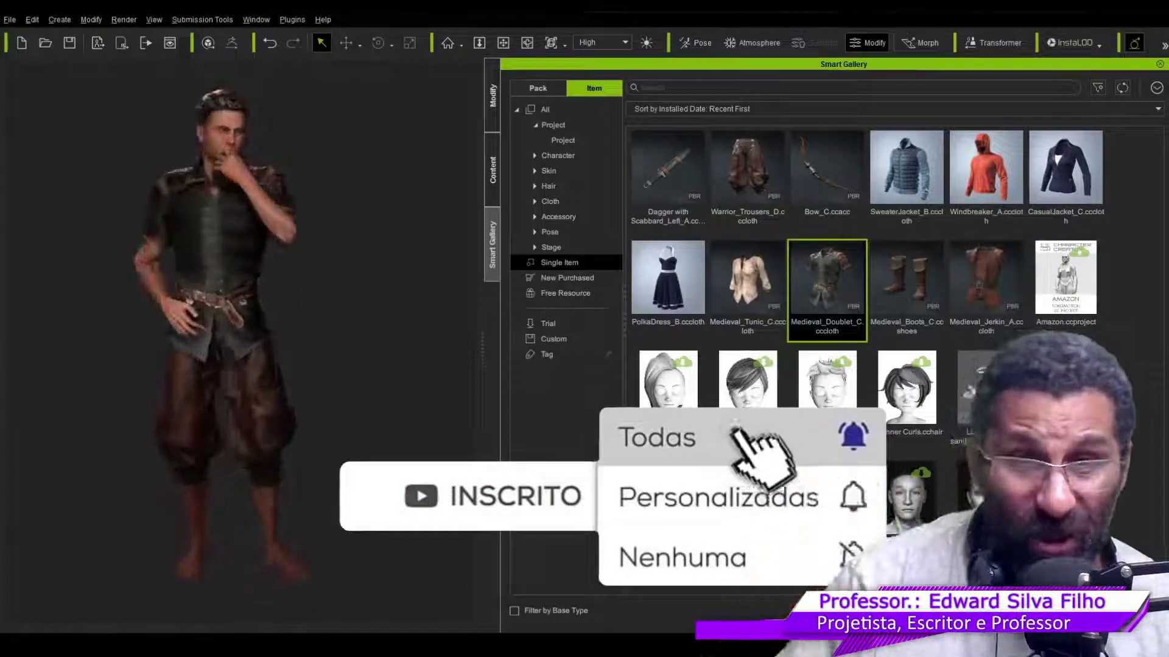